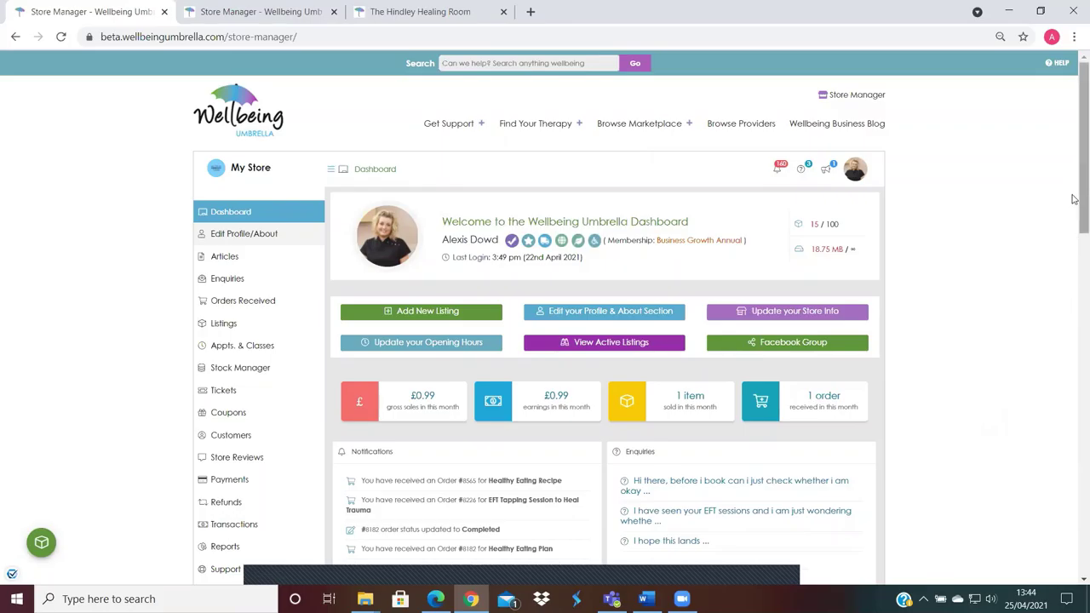
Open the Store Policies section of the store settings and look over the shipping, refund and cancellation policies.
drag(1074, 194, 1074, 288)
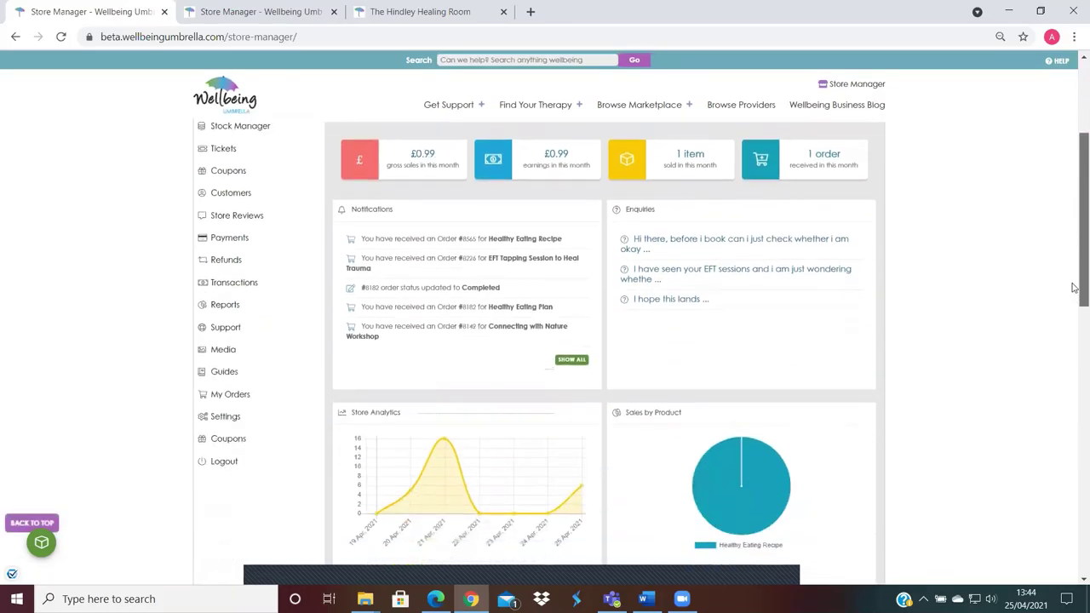
click(233, 424)
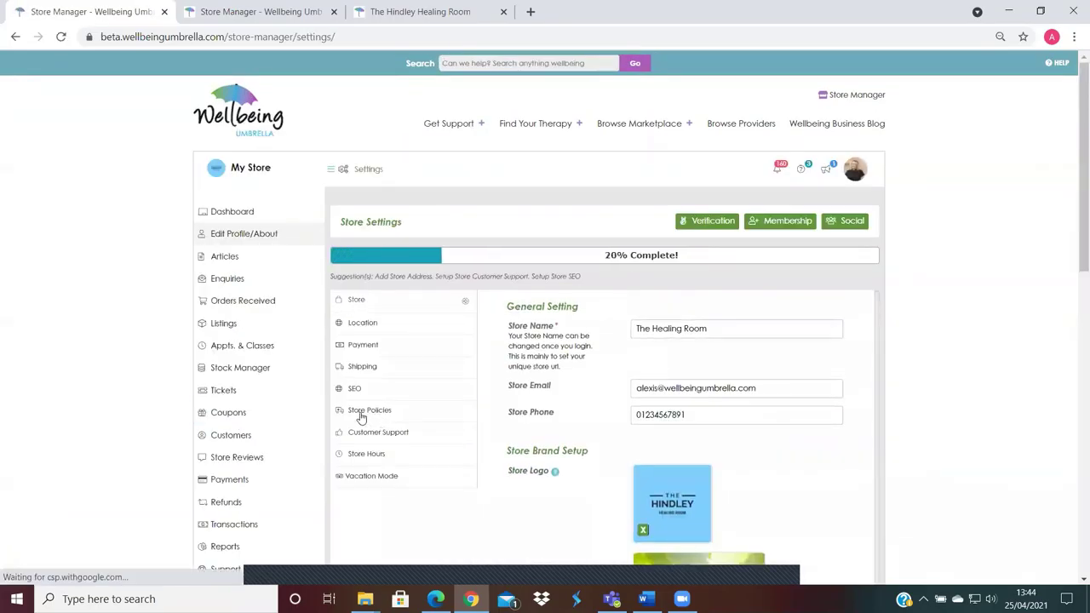
click(364, 413)
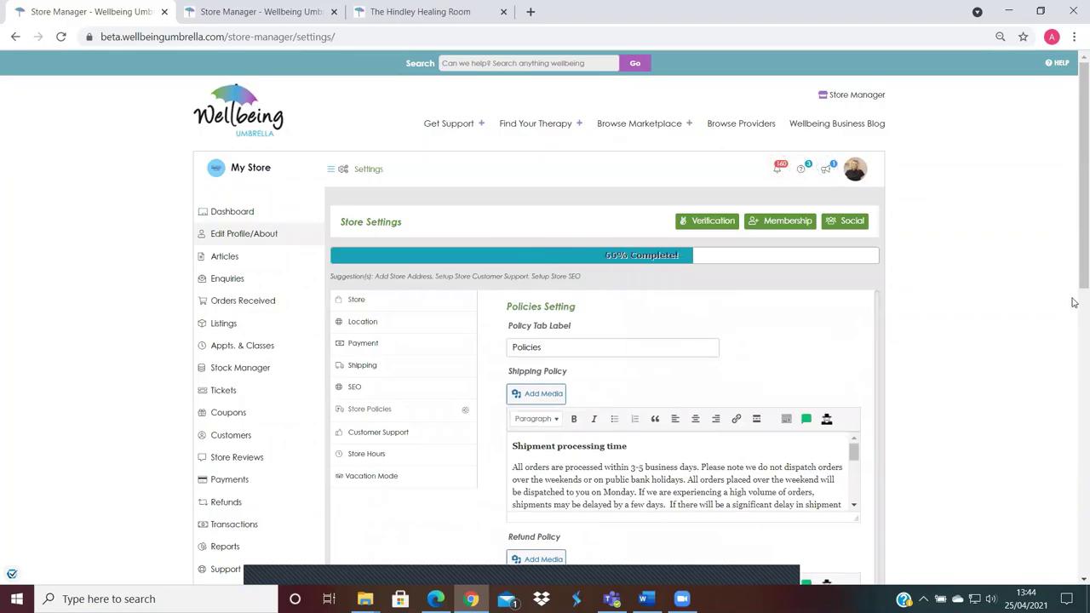
scroll(1075, 323, down, 3)
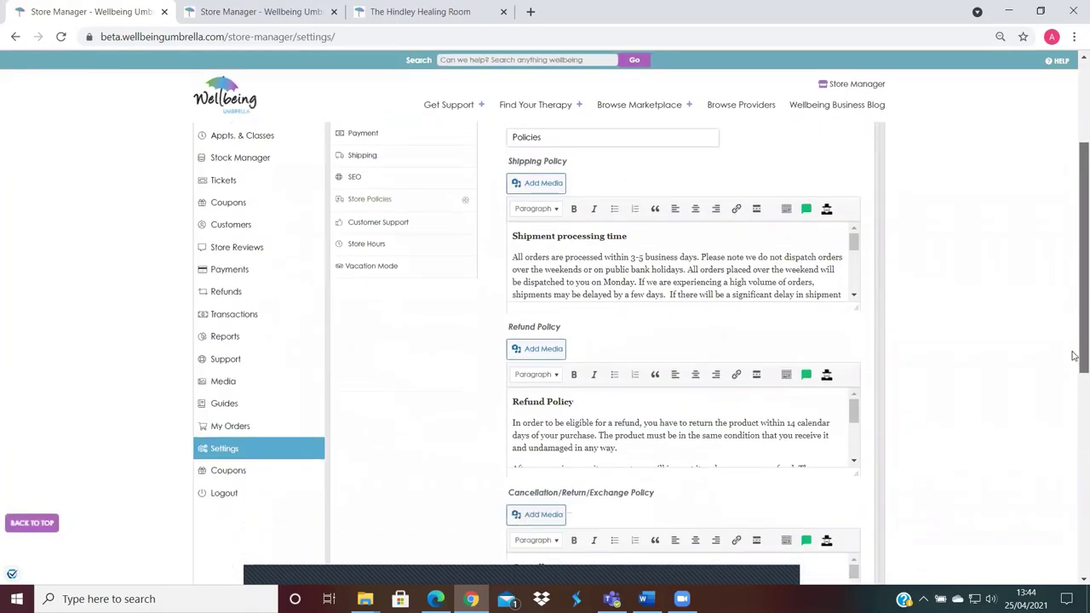
scroll(1075, 255, up, 3)
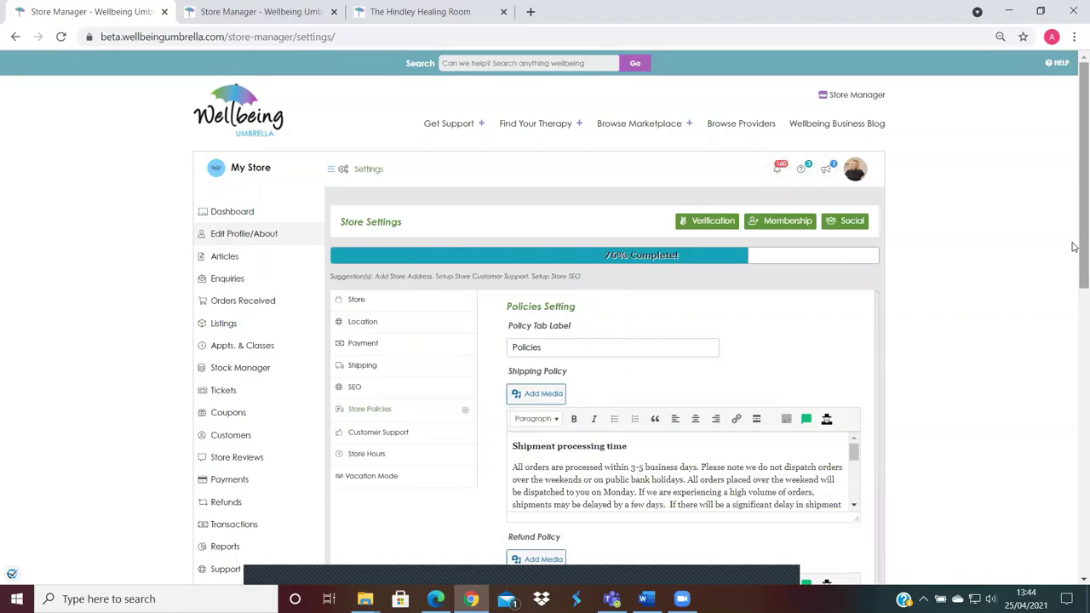
drag(1075, 245, 1075, 221)
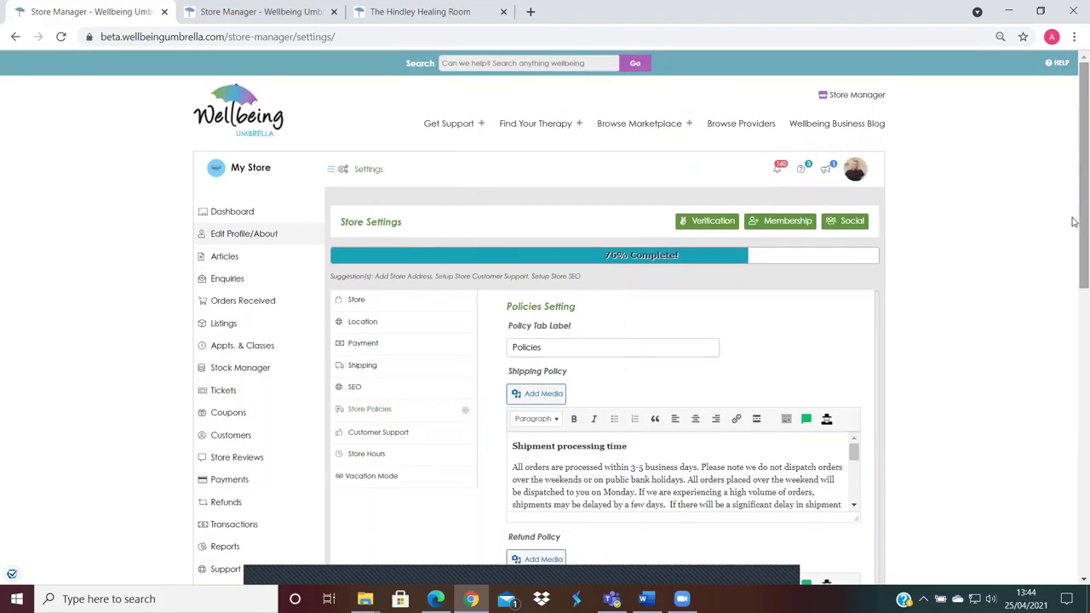
View the published policies on The Healing Room's public store page.
click(413, 11)
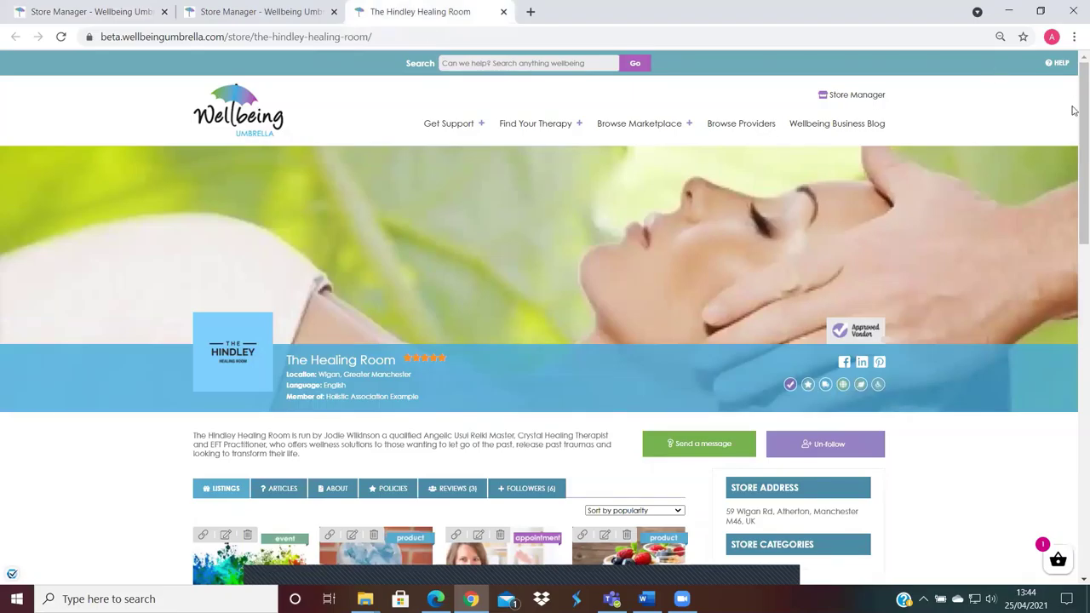
drag(1075, 111, 1074, 192)
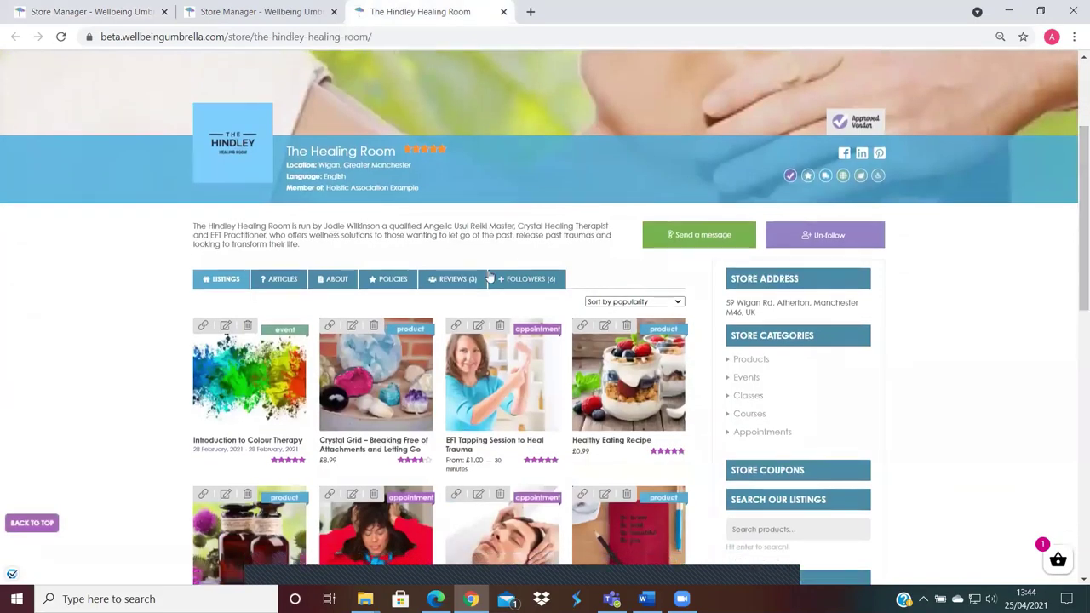
click(391, 289)
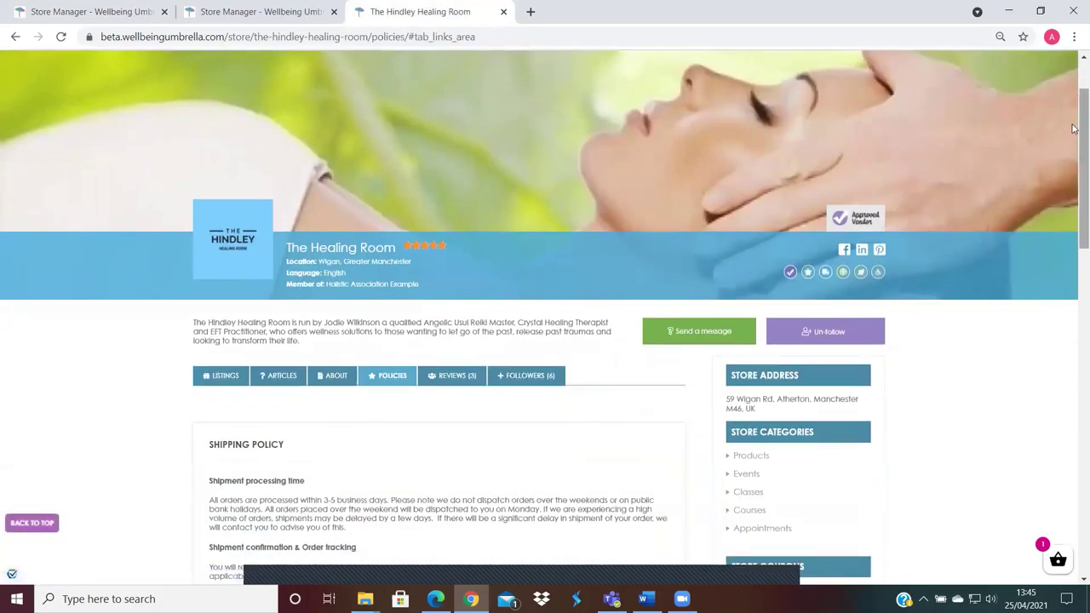
drag(1073, 128, 1075, 63)
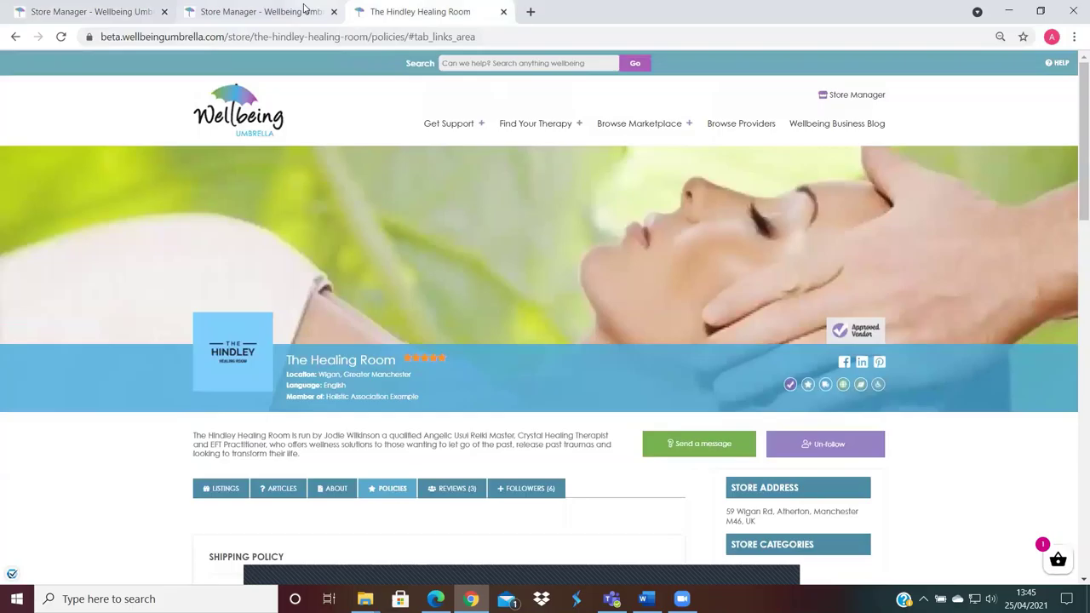
Return to the store's policy settings and look over the shipping and refund policies again.
click(256, 11)
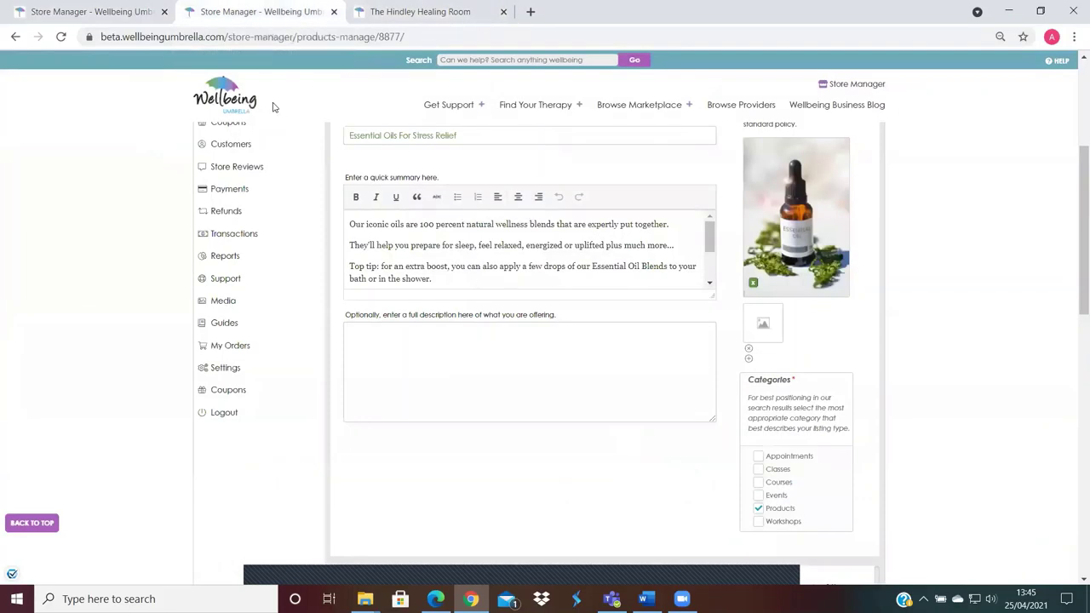
click(120, 12)
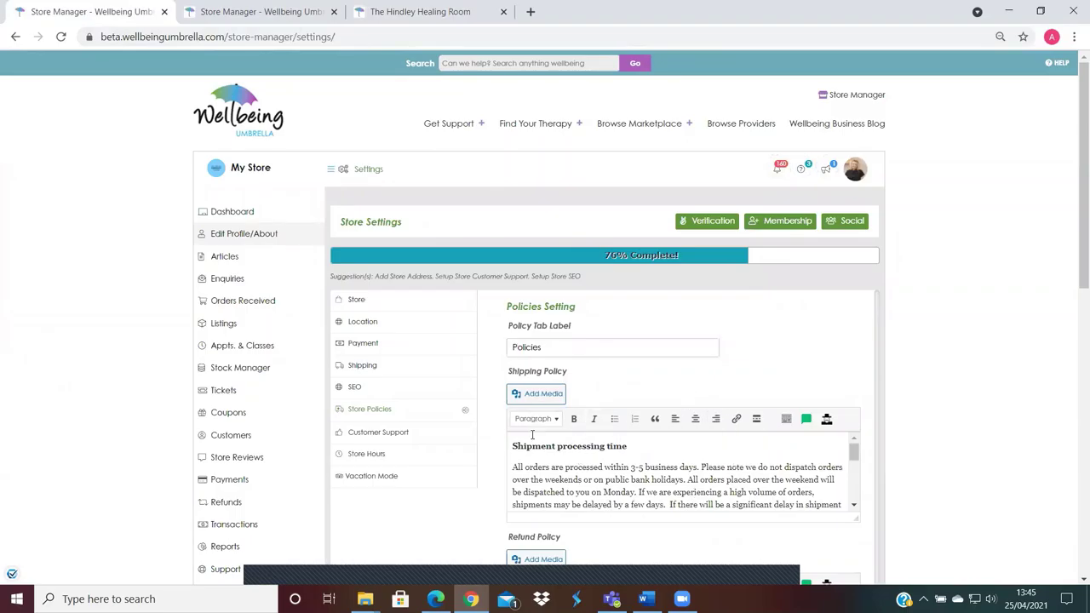
scroll(1075, 371, down, 2)
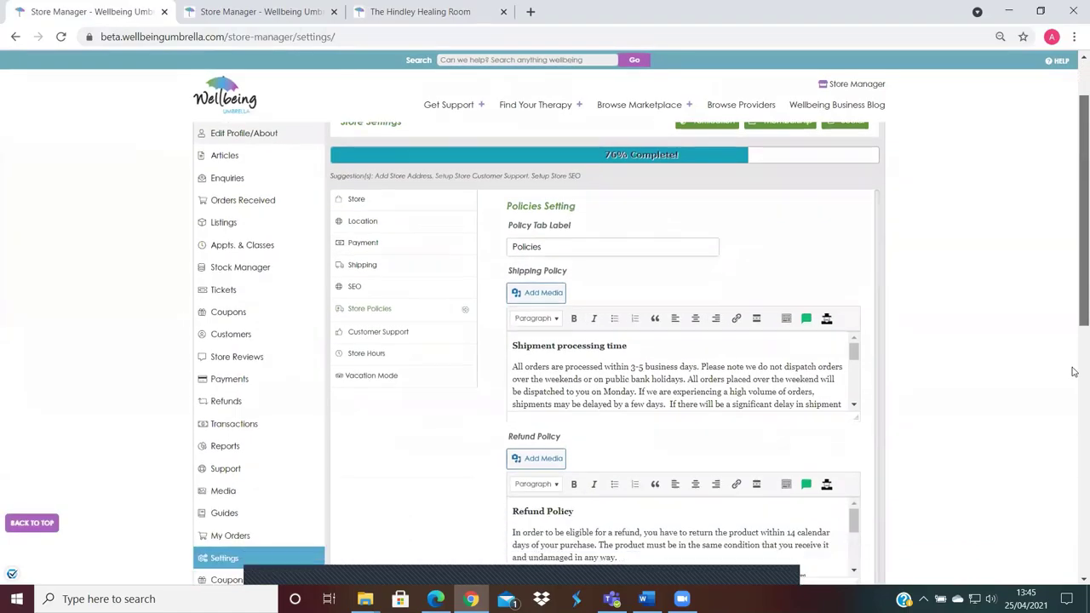
scroll(1075, 371, down, 2)
scroll(1075, 323, up, 4)
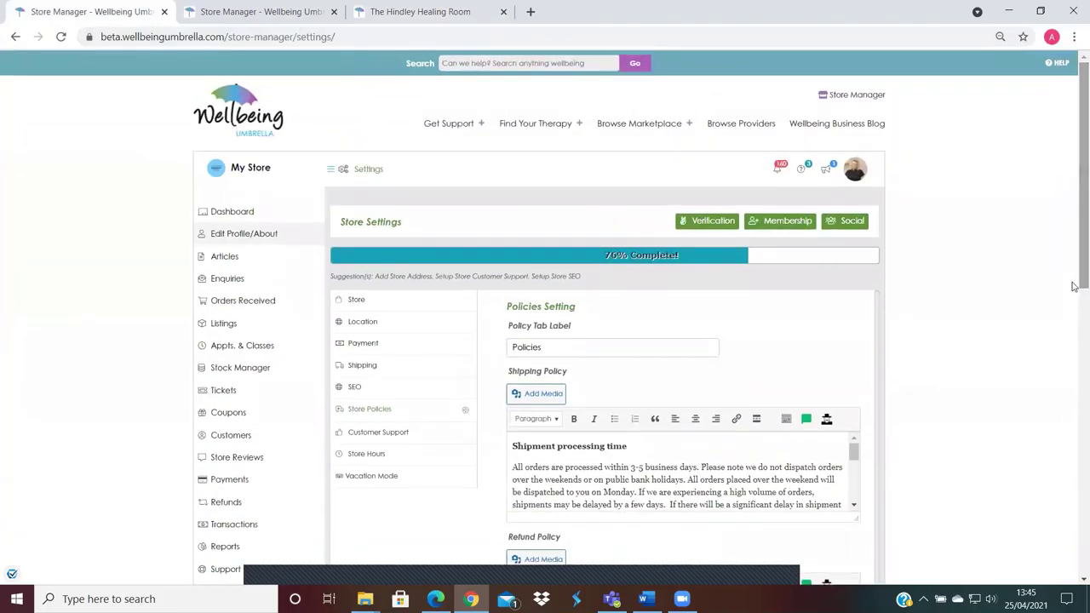
click(264, 11)
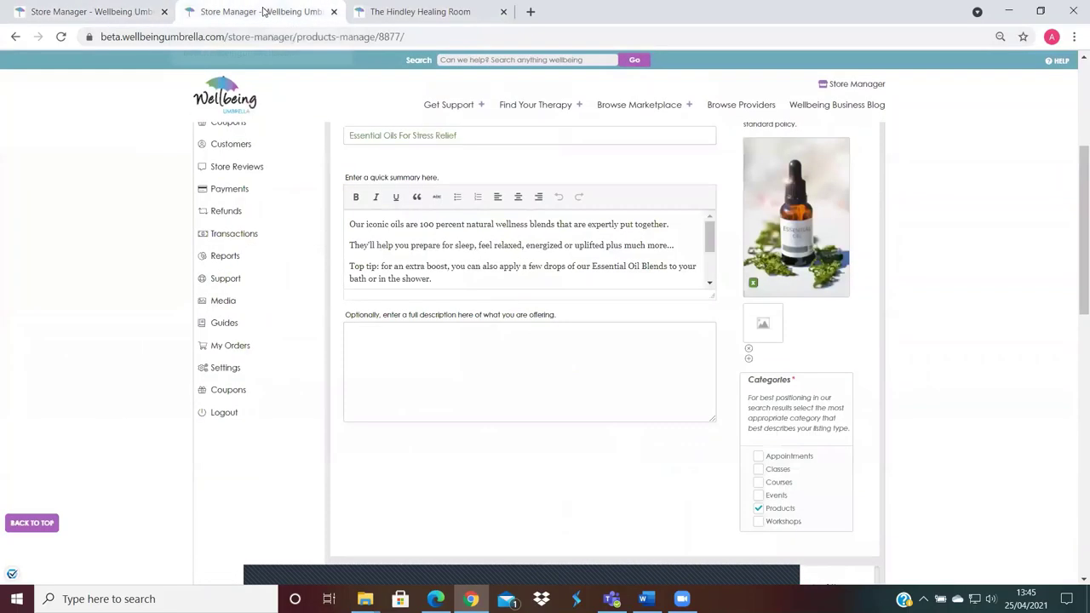
click(97, 13)
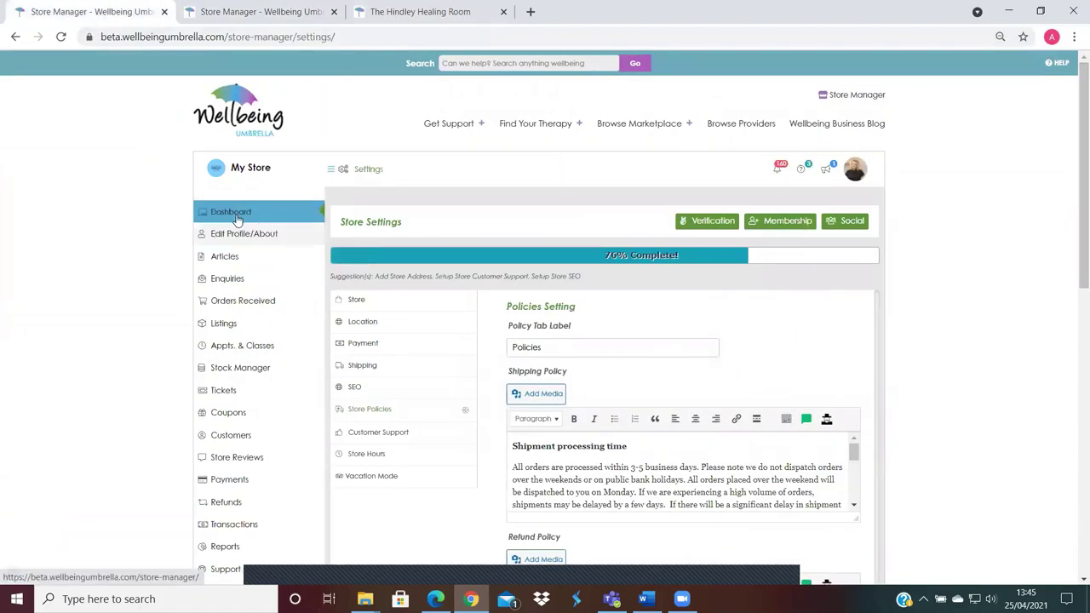
Start a new listing from the store dashboard and open its Product Policies section.
click(238, 218)
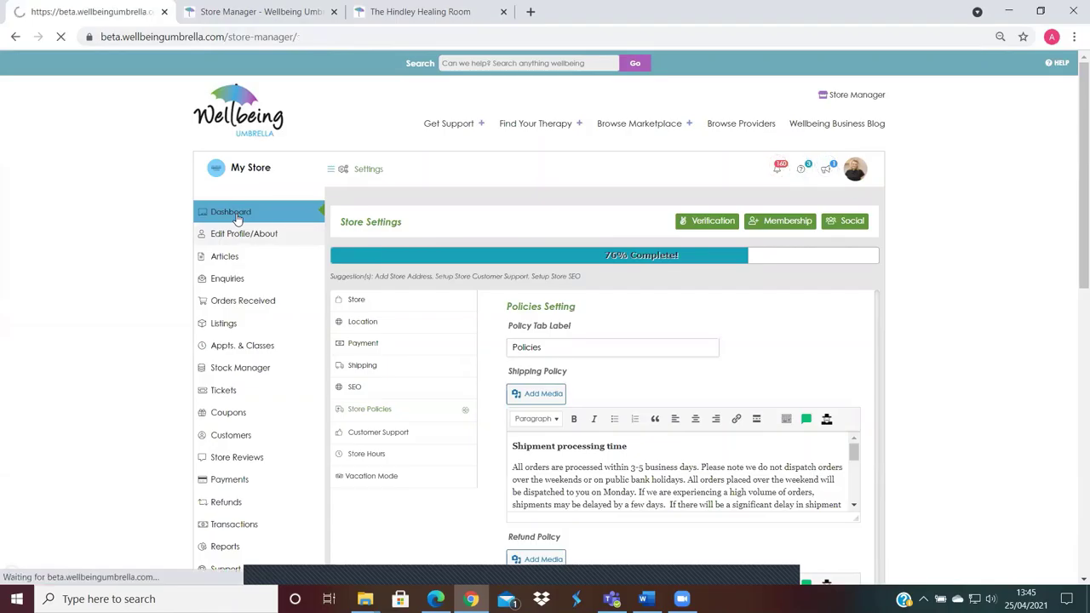
mouse_move(232, 330)
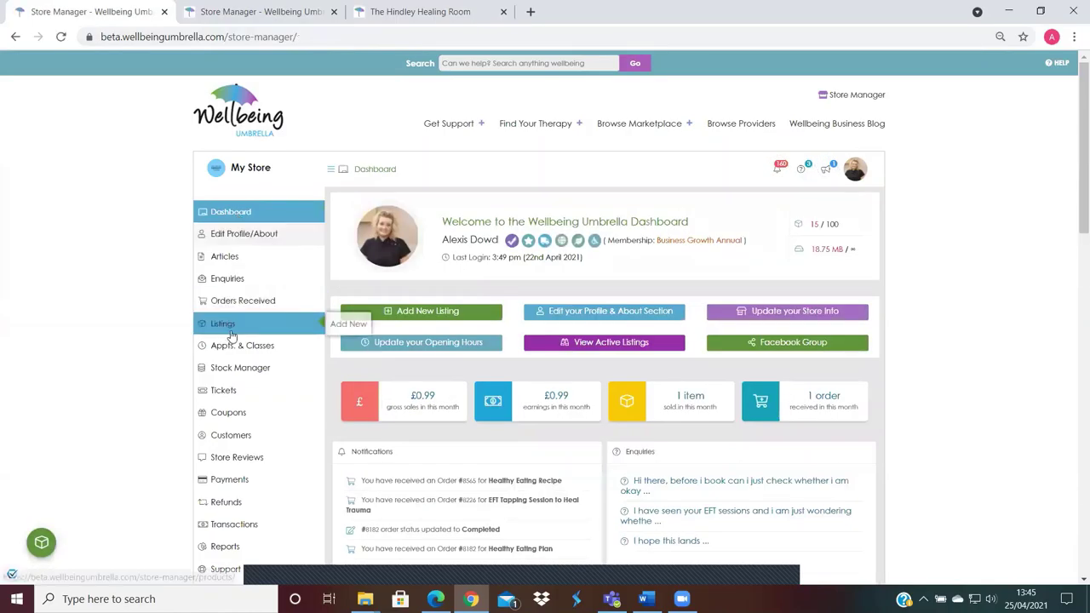
click(337, 325)
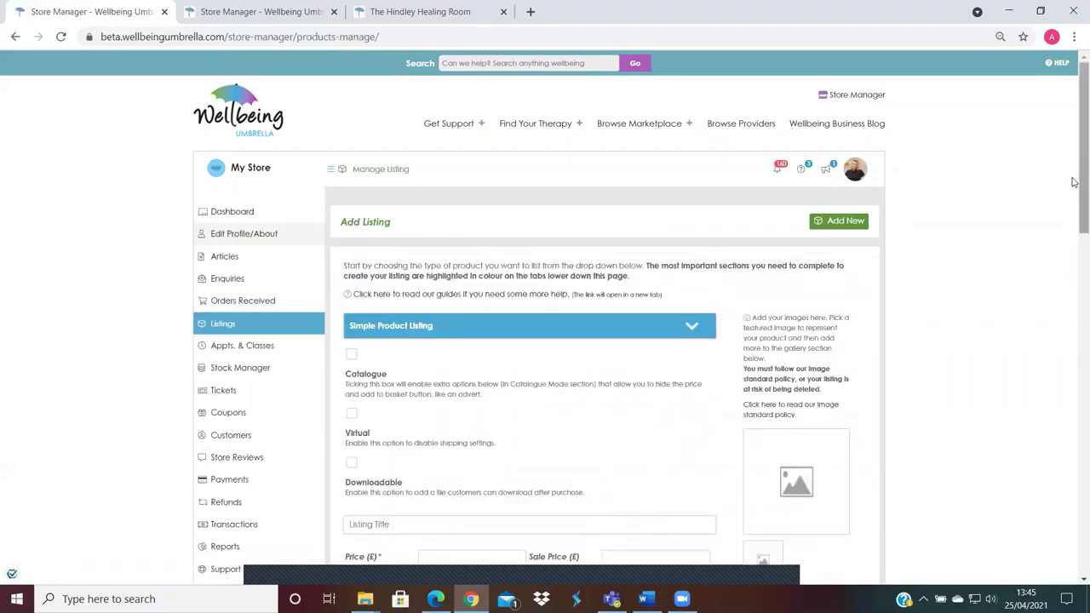
drag(1074, 182, 1074, 384)
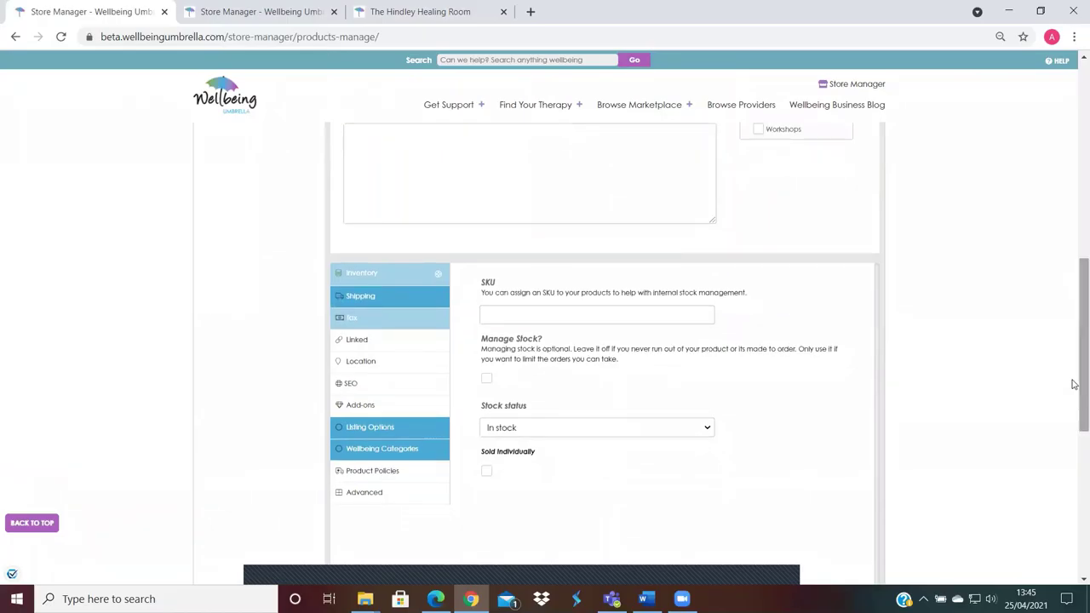
click(401, 475)
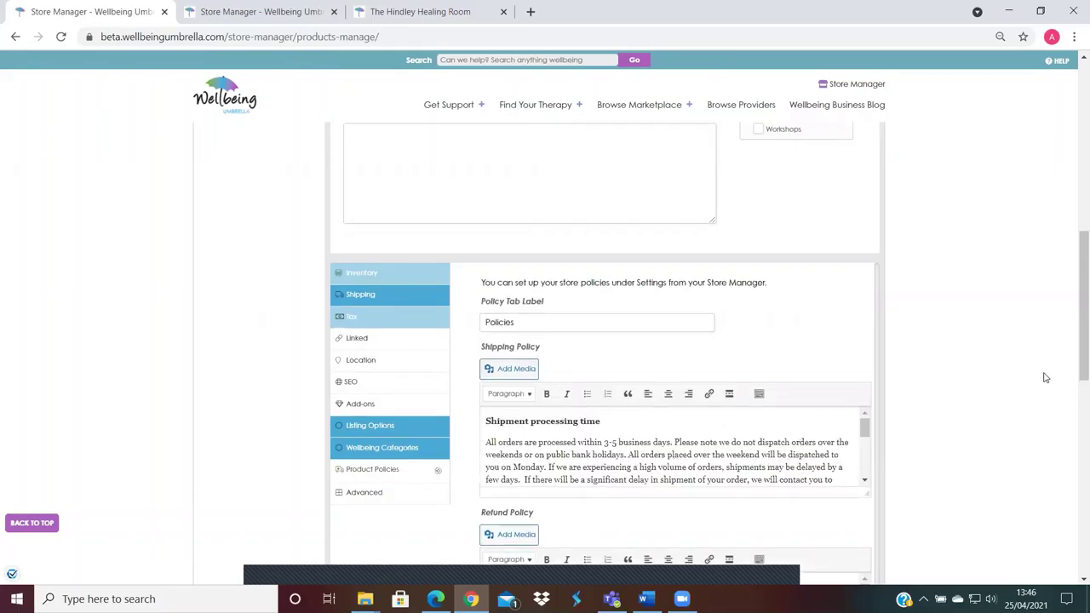
Replace the new listing's refund policy text with "No sorry no refunds allowed".
scroll(1073, 341, down, 3)
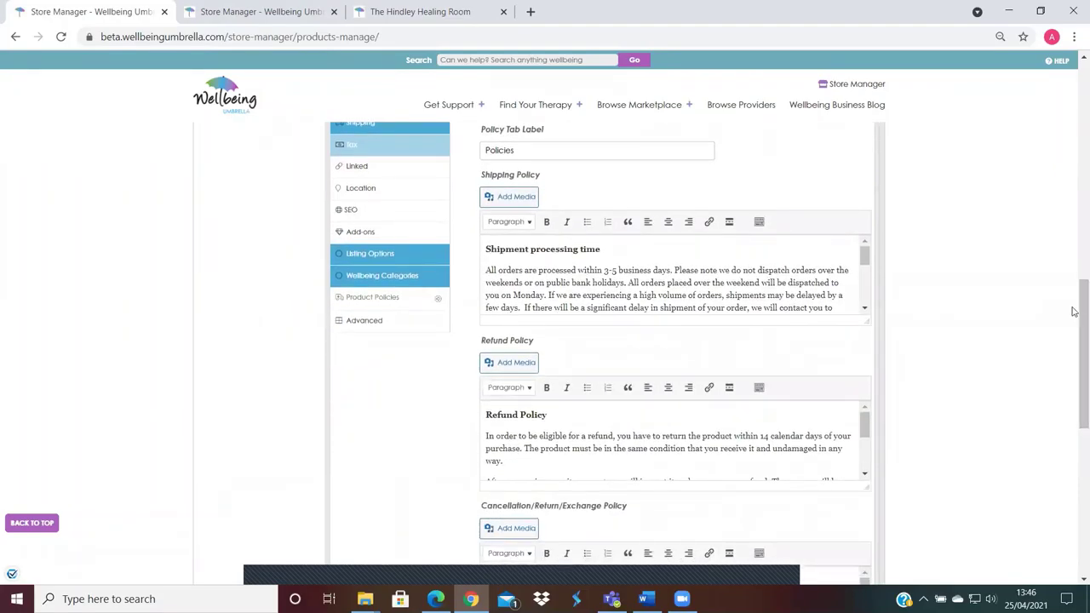
scroll(1074, 328, down, 1)
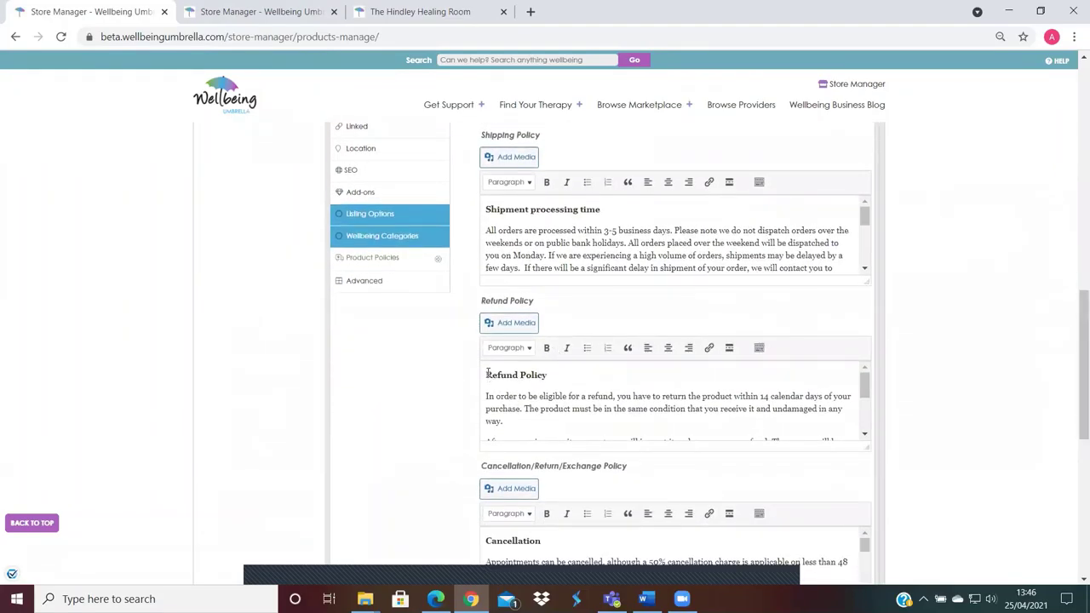
drag(488, 375, 765, 430)
key(BackSpace)
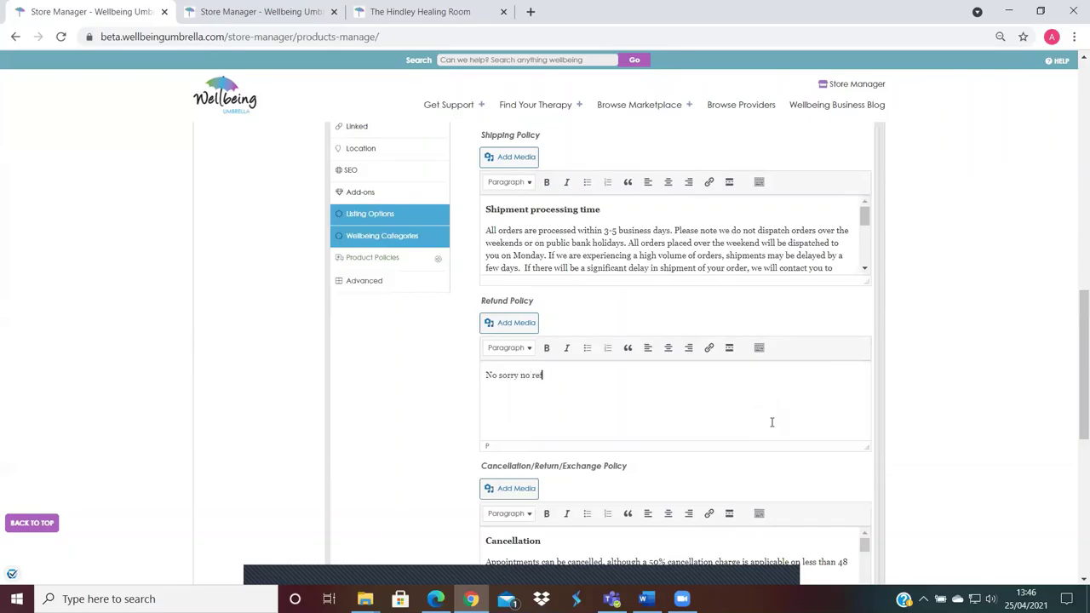
text(No sorry no refunds allow)
scroll(1074, 369, up, 2)
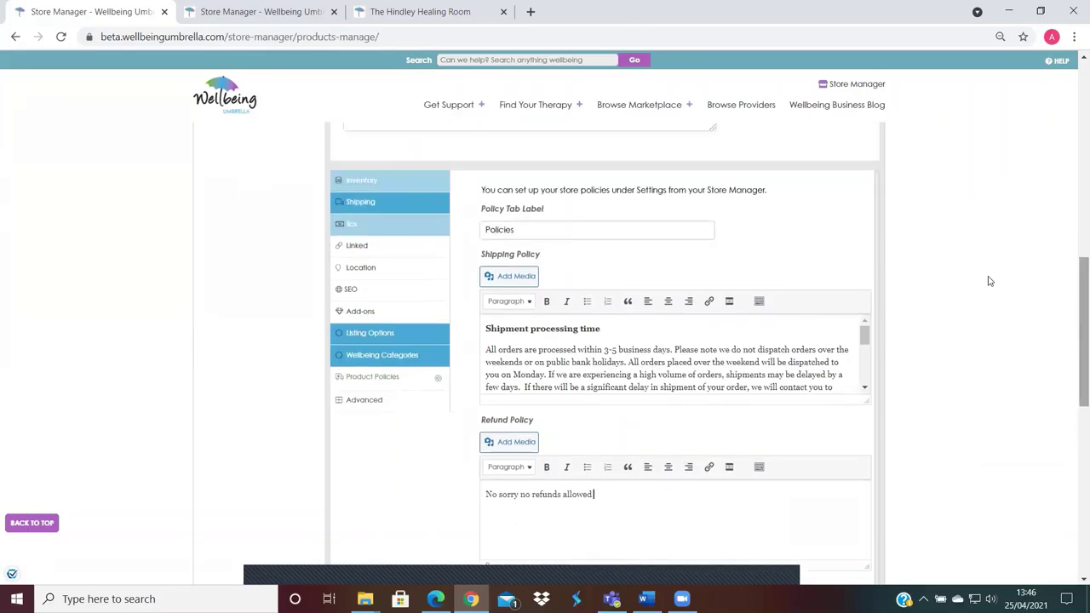
Close the spare product-editing browser tab and open the Essential Oils For Stress Relief listing for editing from the store's listings.
click(334, 11)
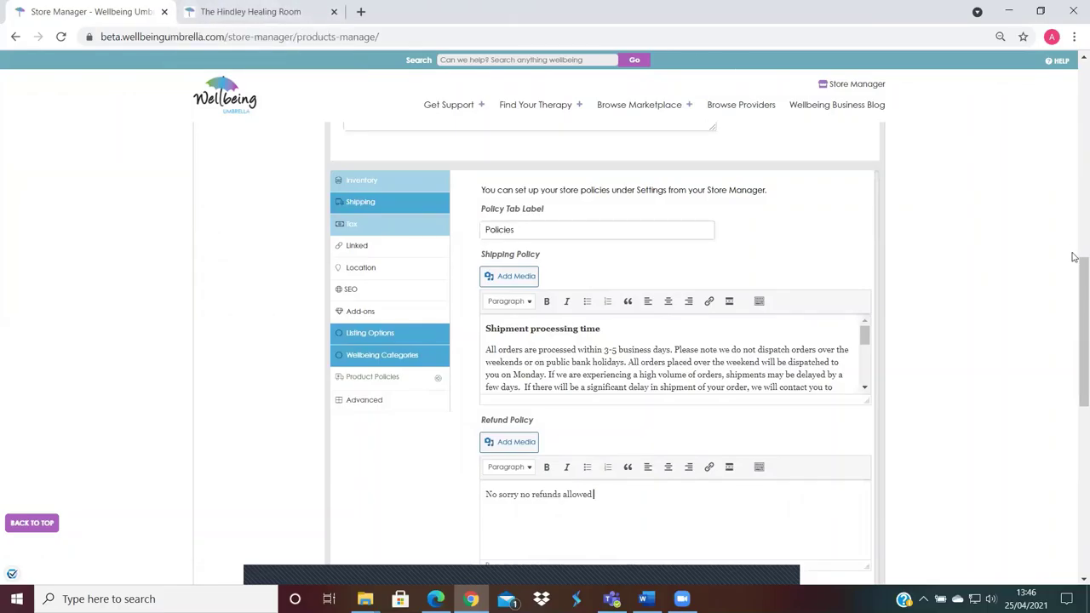
drag(1075, 255, 1075, 60)
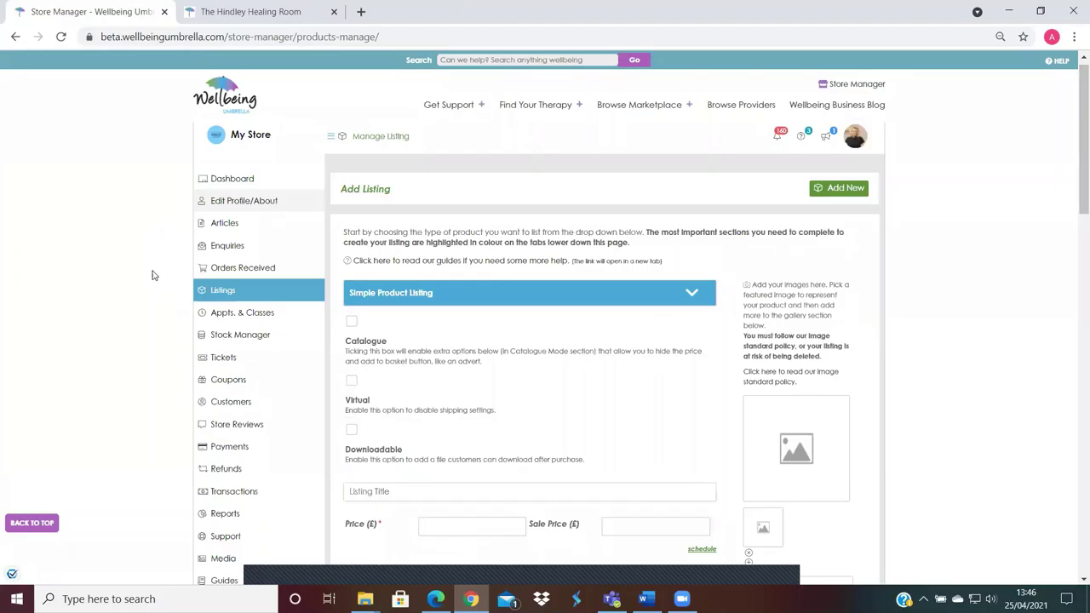
click(265, 295)
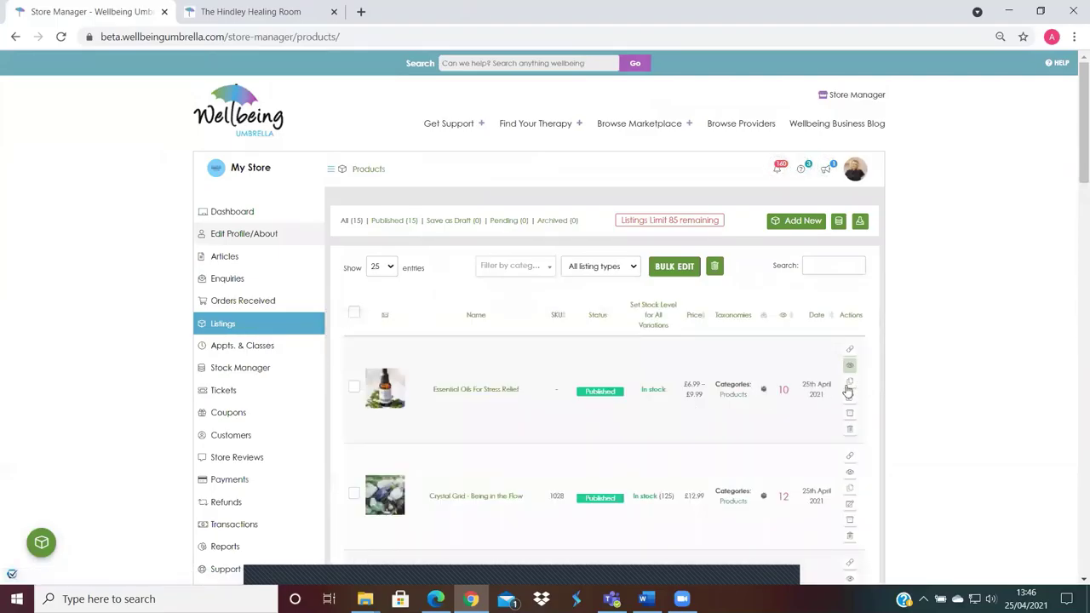
click(849, 400)
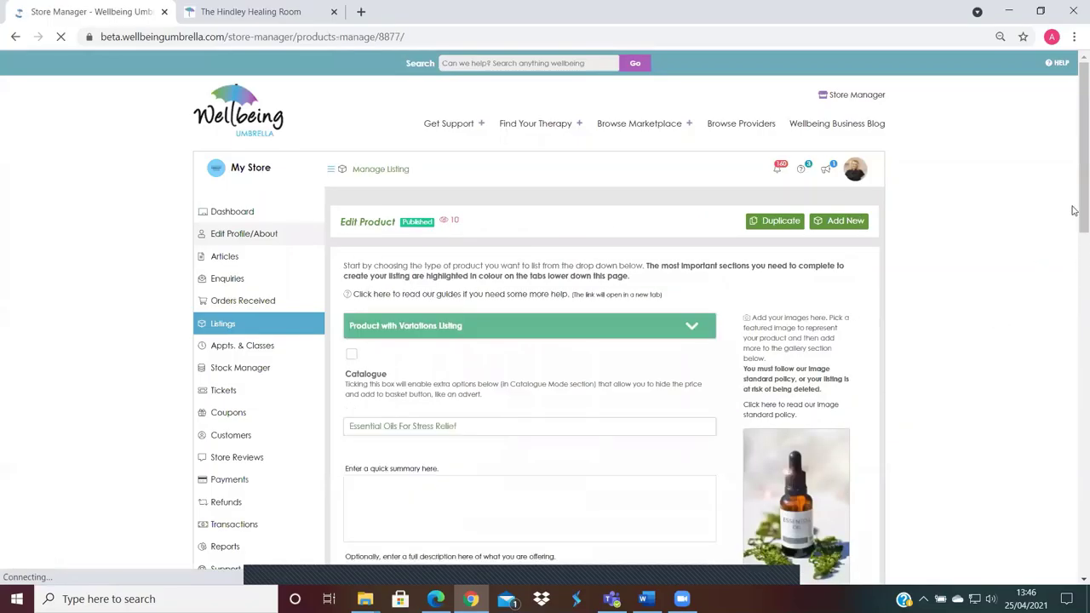
Open the Product Policies section of the Essential Oils listing and review its shipping, refund and cancellation policies.
scroll(1074, 207, down, 5)
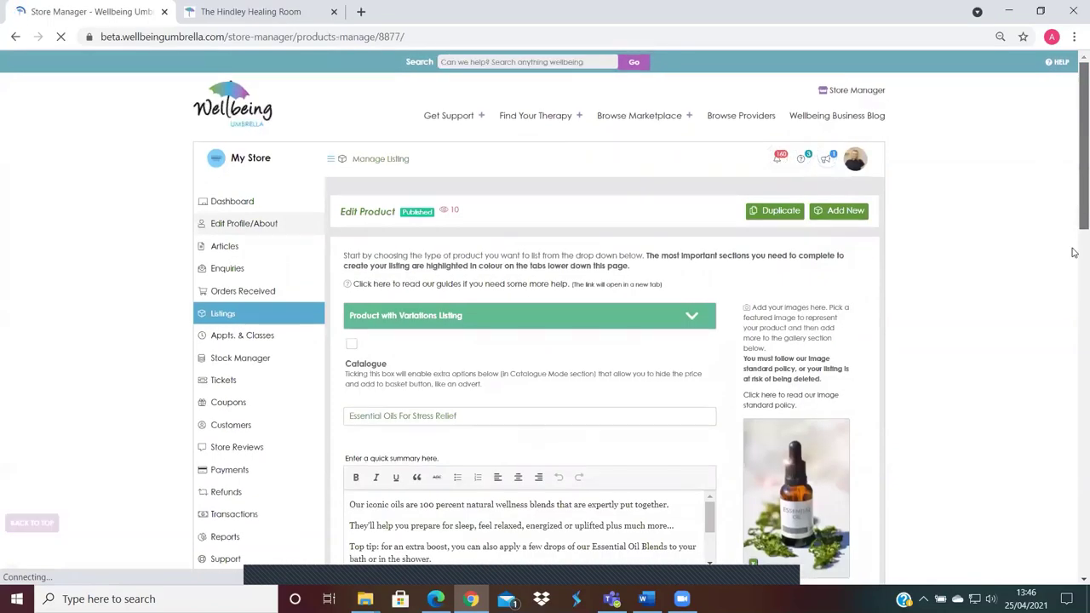
scroll(1073, 299, down, 4)
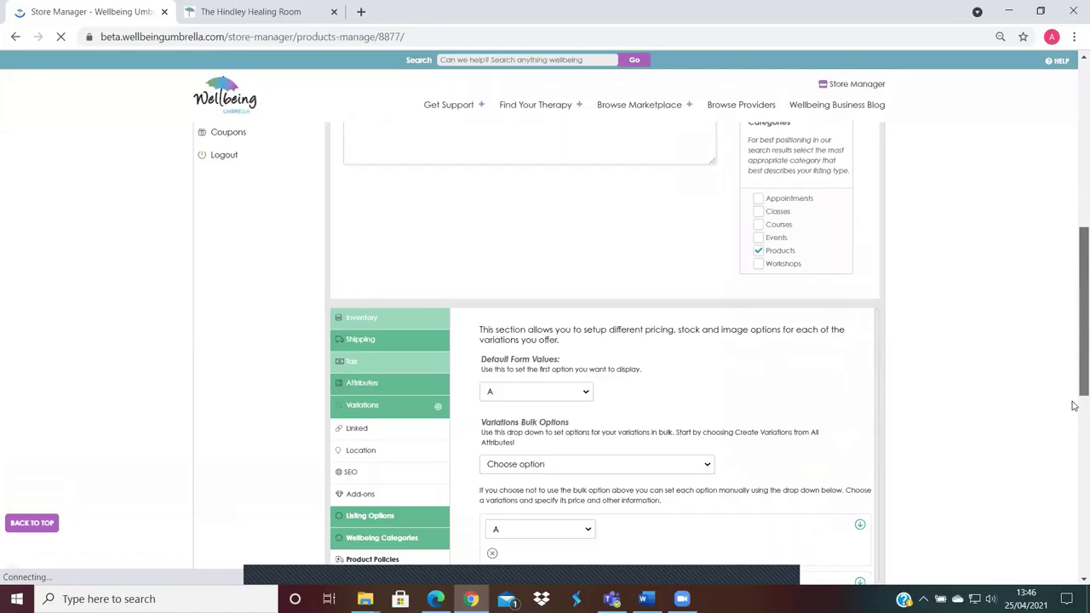
scroll(1073, 417, down, 2)
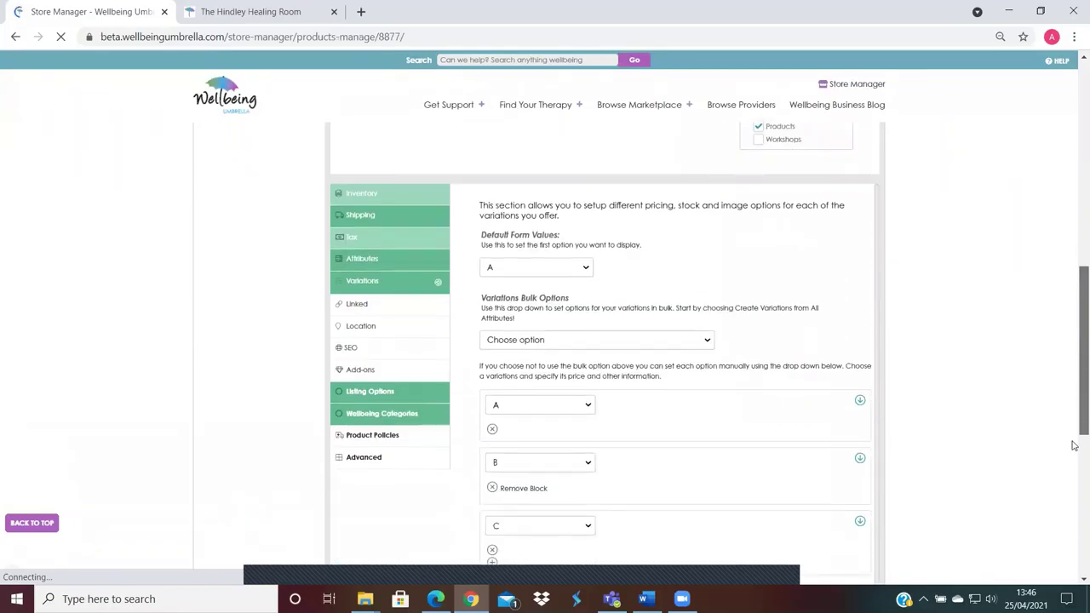
click(378, 439)
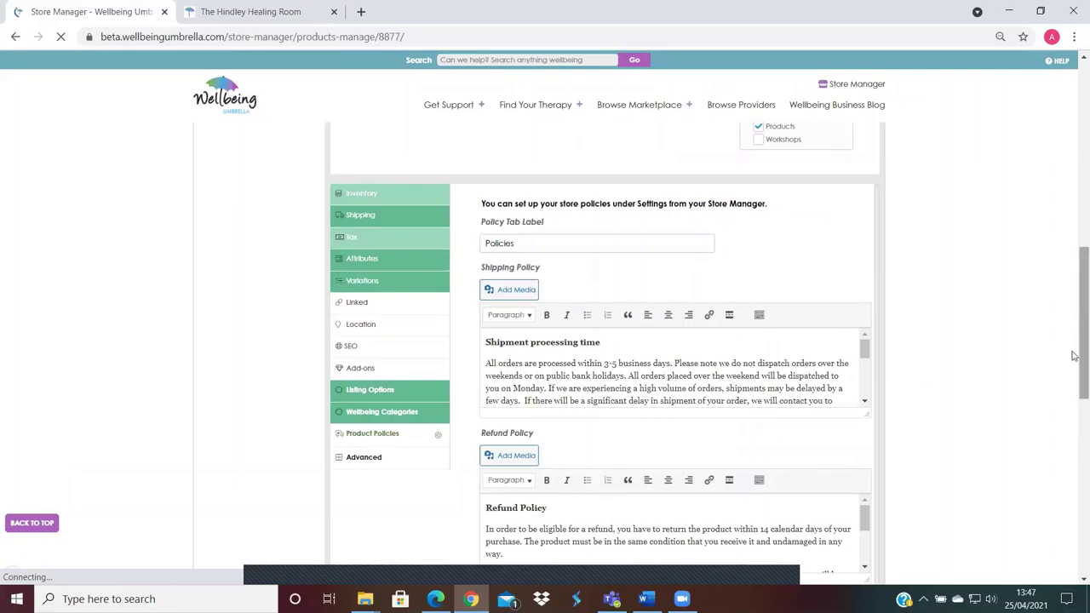
drag(1073, 318, 1074, 361)
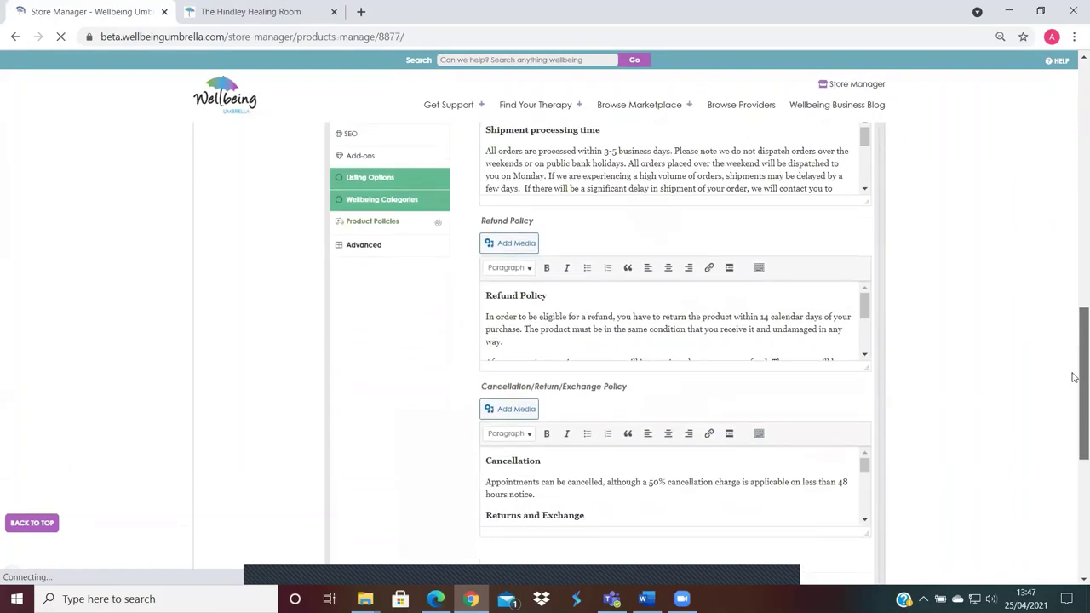
drag(1075, 378, 1074, 341)
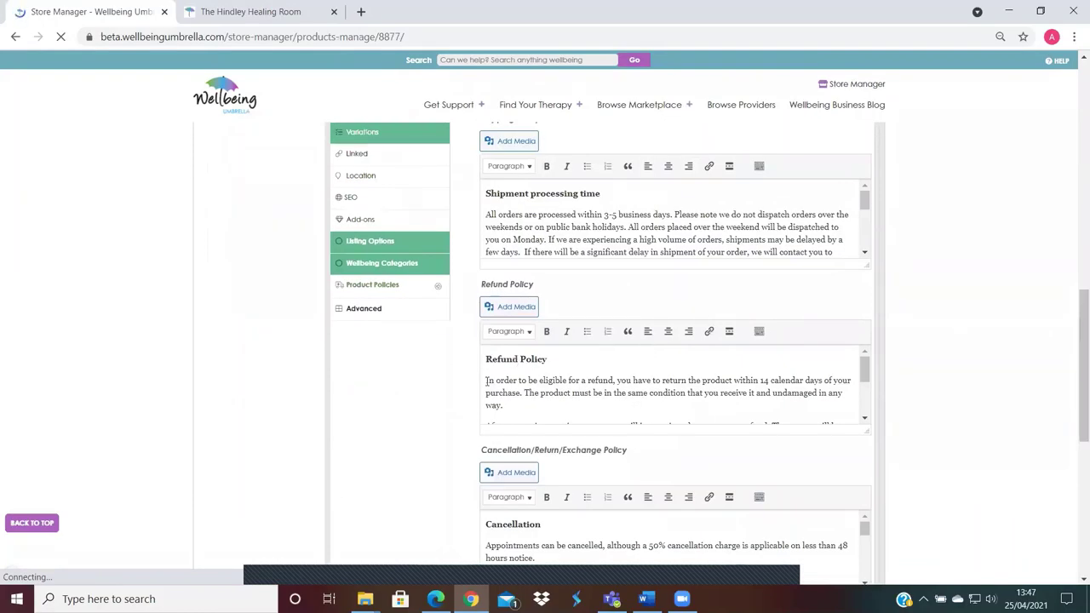
Replace the Essential Oils listing's refund policy body text with "No sorry unable to offer" and submit the listing.
drag(487, 381, 793, 419)
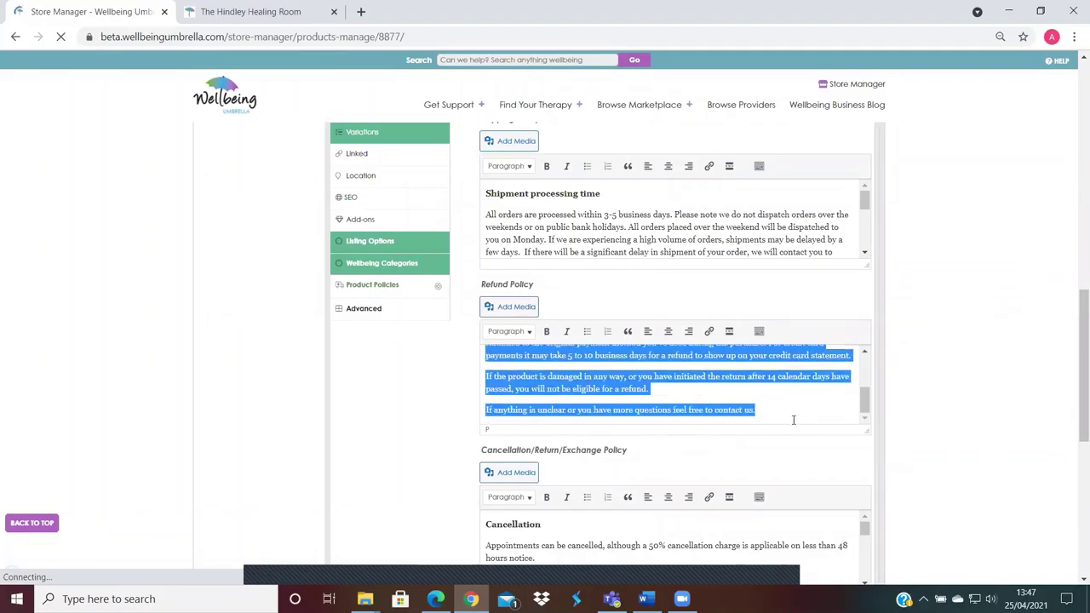
key(BackSpace)
text(No so)
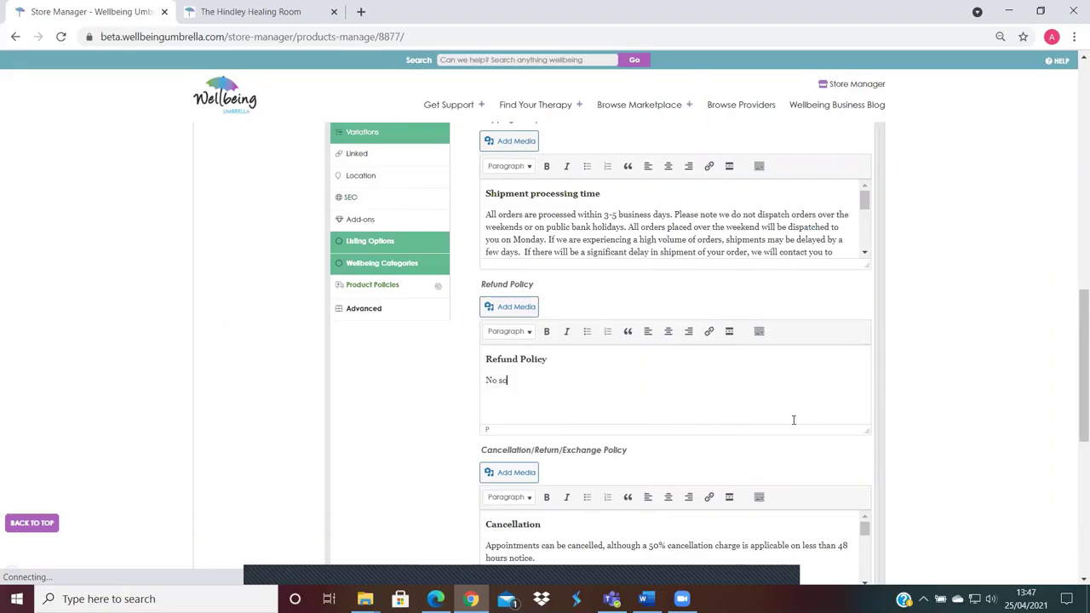
text(rry)
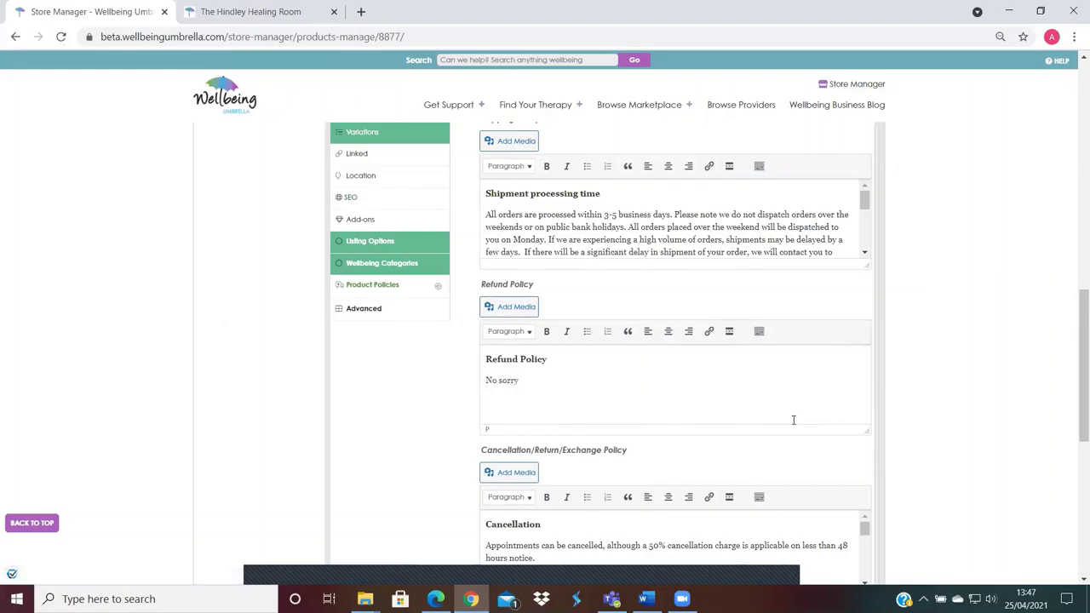
text( unable to offer)
drag(1079, 326, 1075, 357)
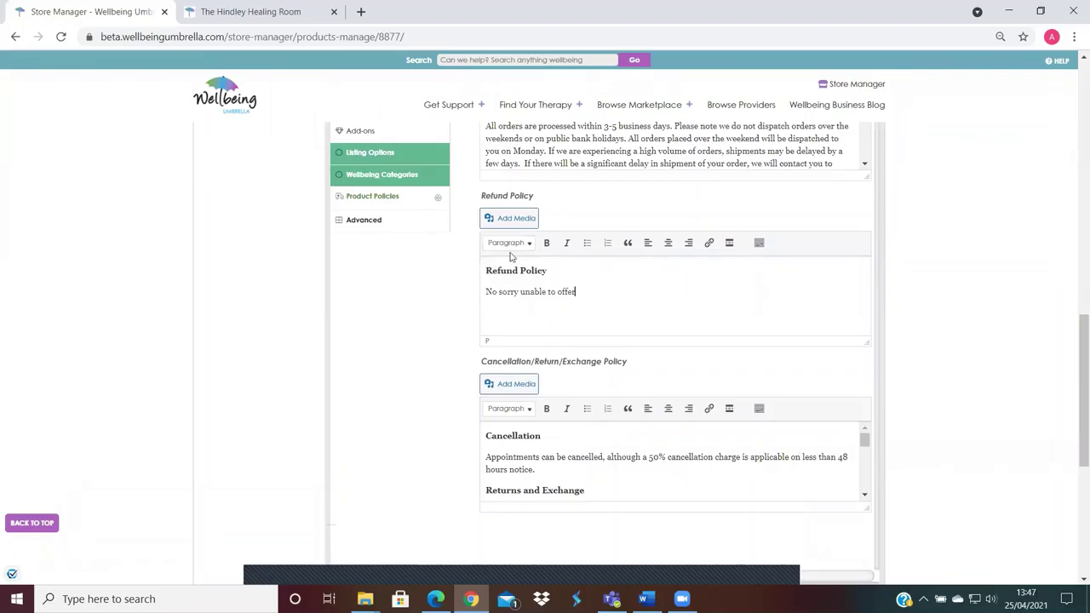
drag(1074, 343, 1075, 387)
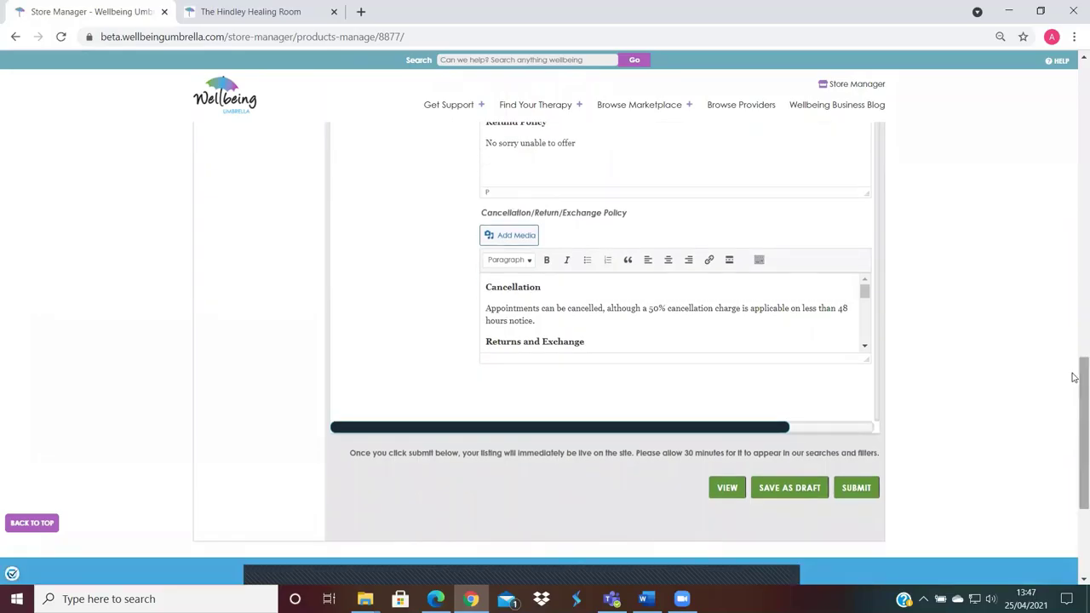
click(857, 489)
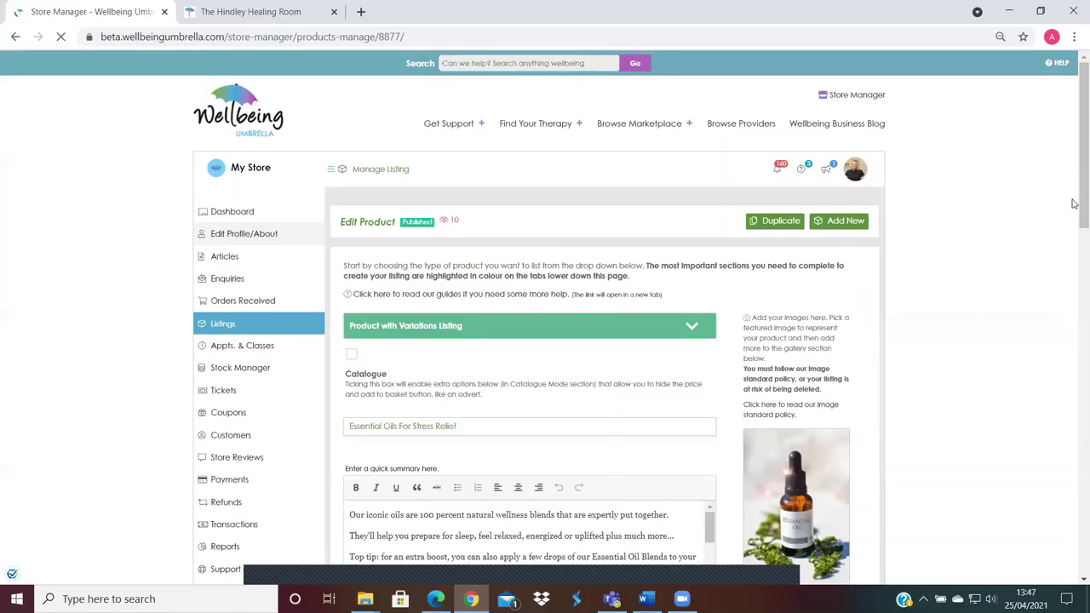
Switch to The Hindley Healing Room storefront and open its store listings.
drag(1075, 187, 1075, 340)
click(293, 11)
mouse_move(1075, 188)
mouse_down()
mouse_move(1075, 317)
mouse_move(1075, 281)
mouse_up()
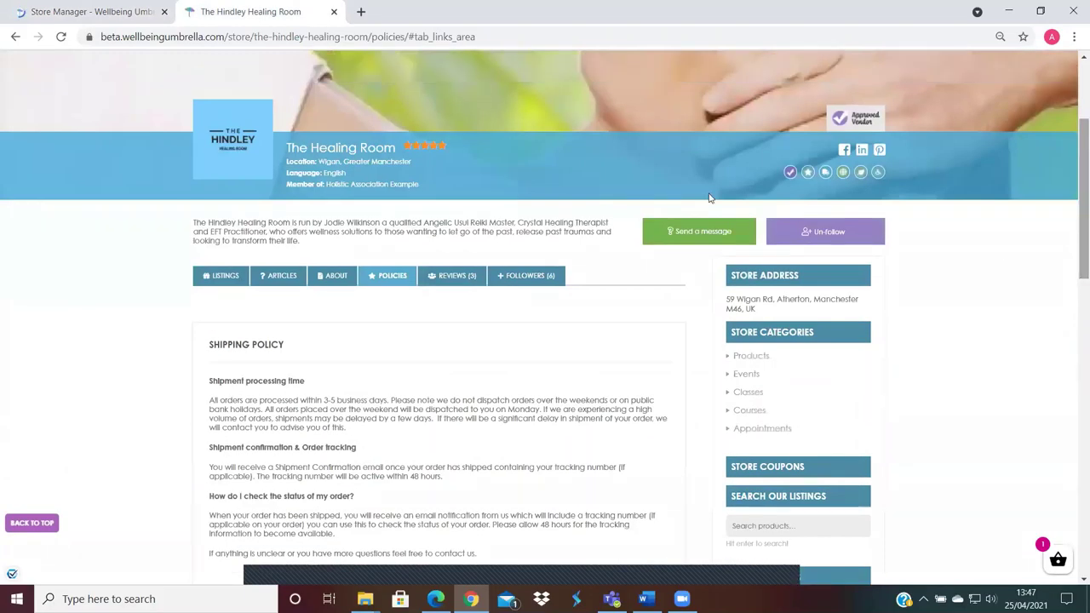
scroll(255, 340, up, 2)
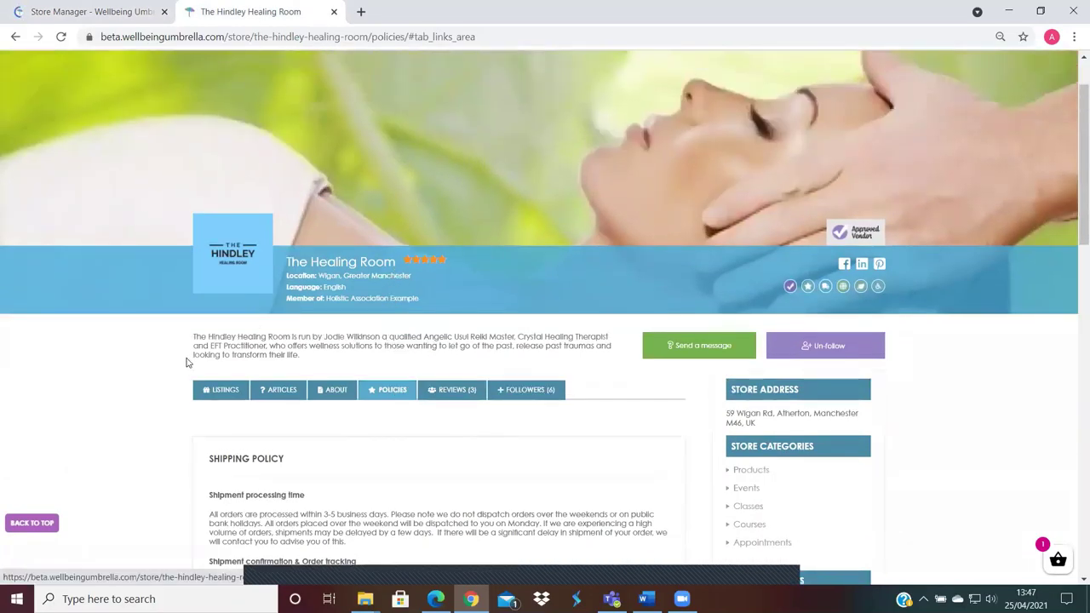
click(224, 397)
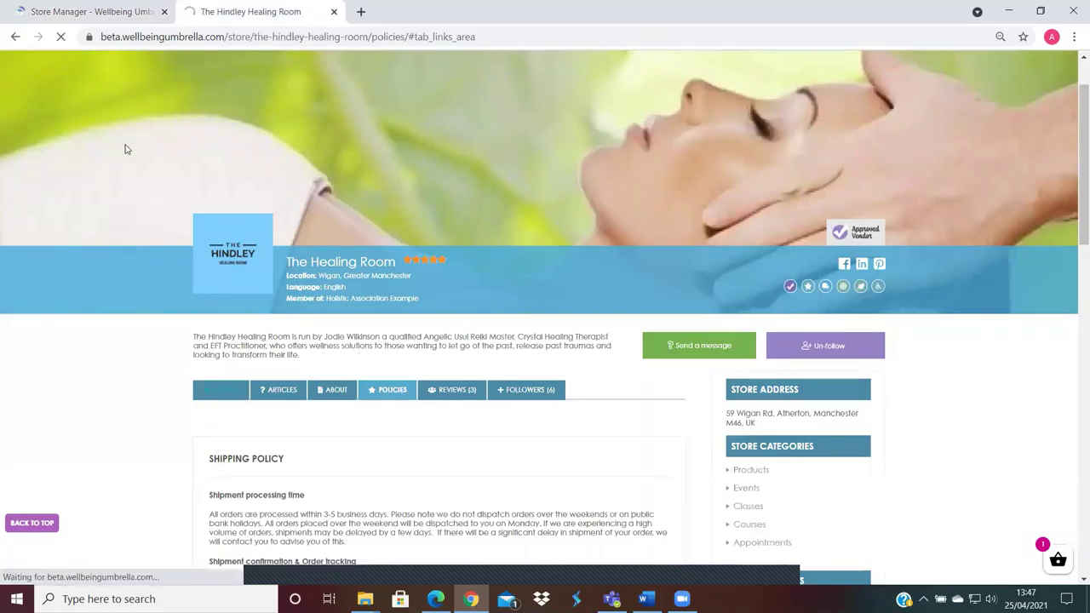
Return to the Store Manager and reopen the Essential Oils listing's Product Policies section to check the saved refund policy.
click(116, 11)
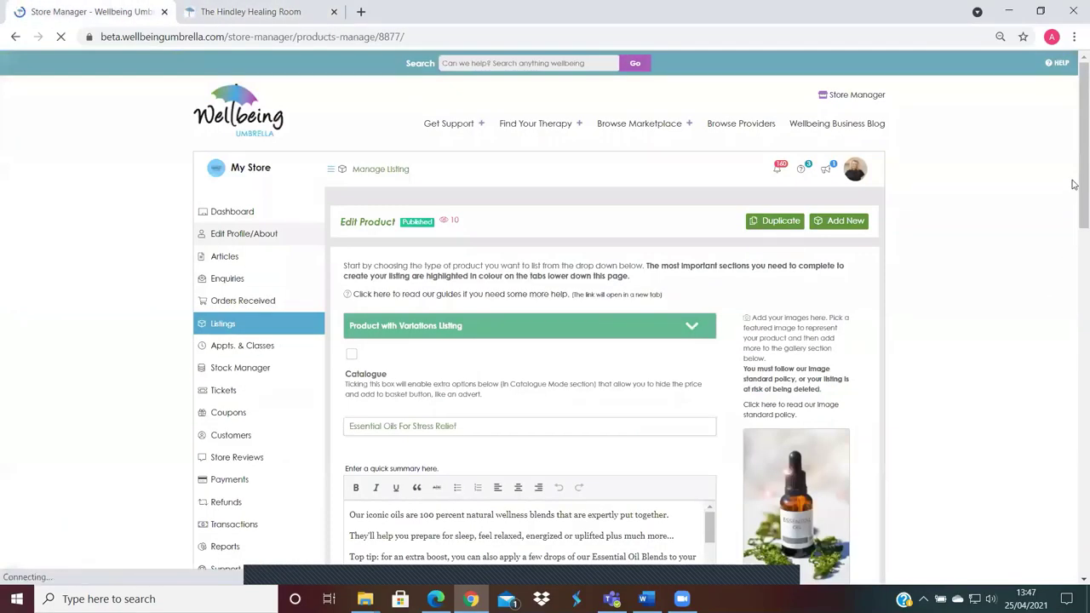
scroll(1074, 215, down, 1)
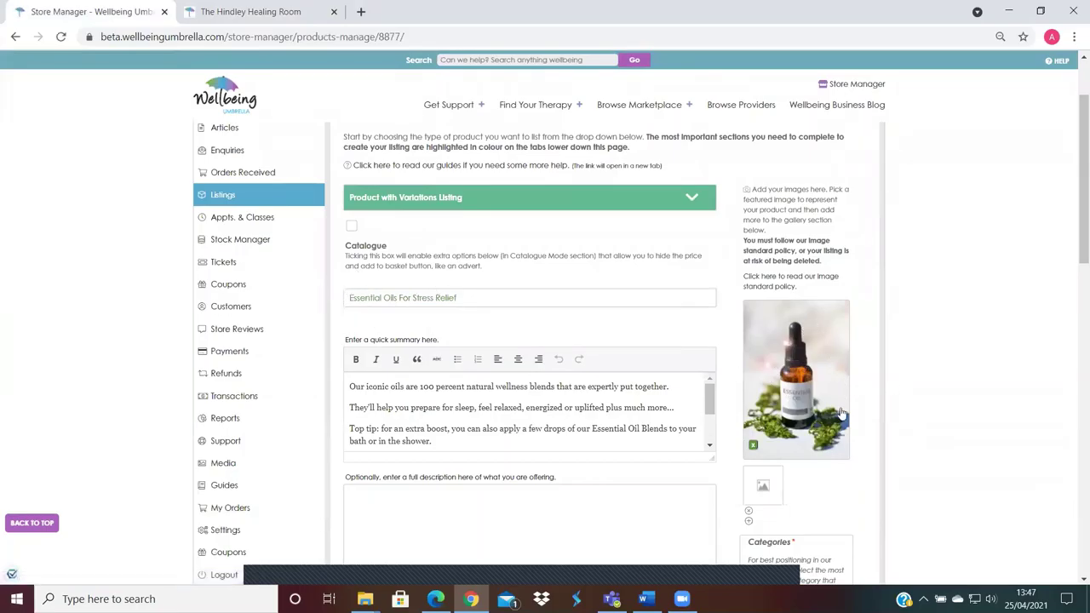
drag(1076, 255, 1076, 418)
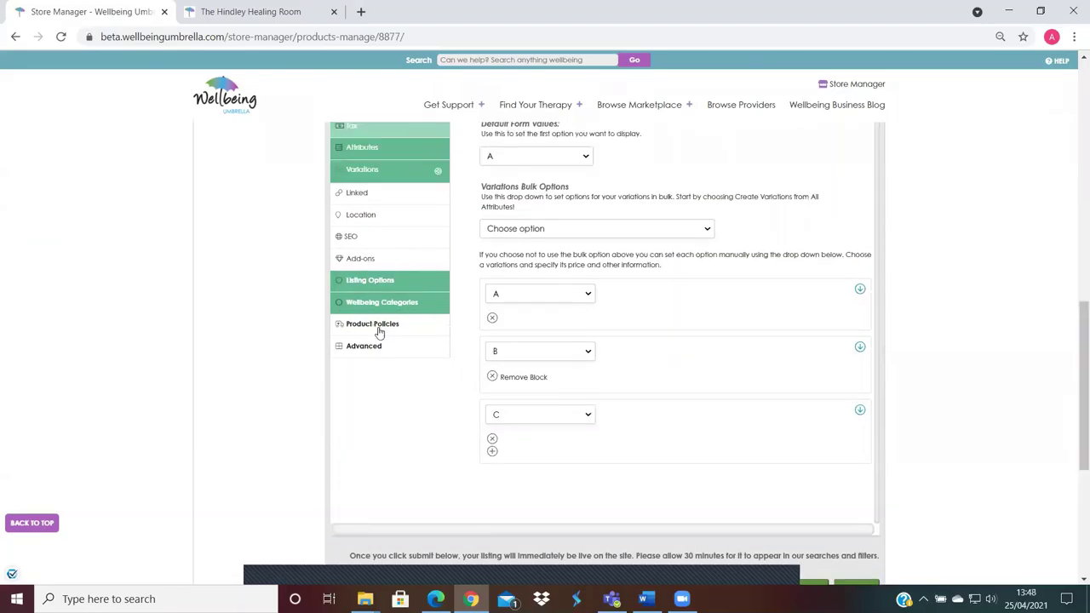
click(379, 328)
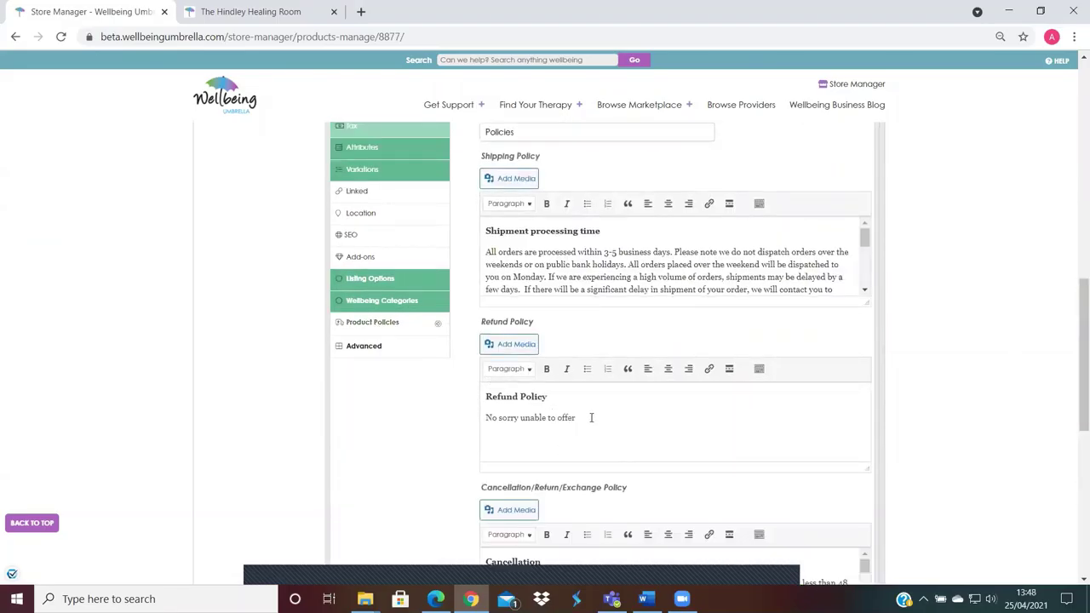
Open the public page of the Essential Oils For Stress Relief product priced £6.99 – £9.99 from the storefront listings.
click(271, 11)
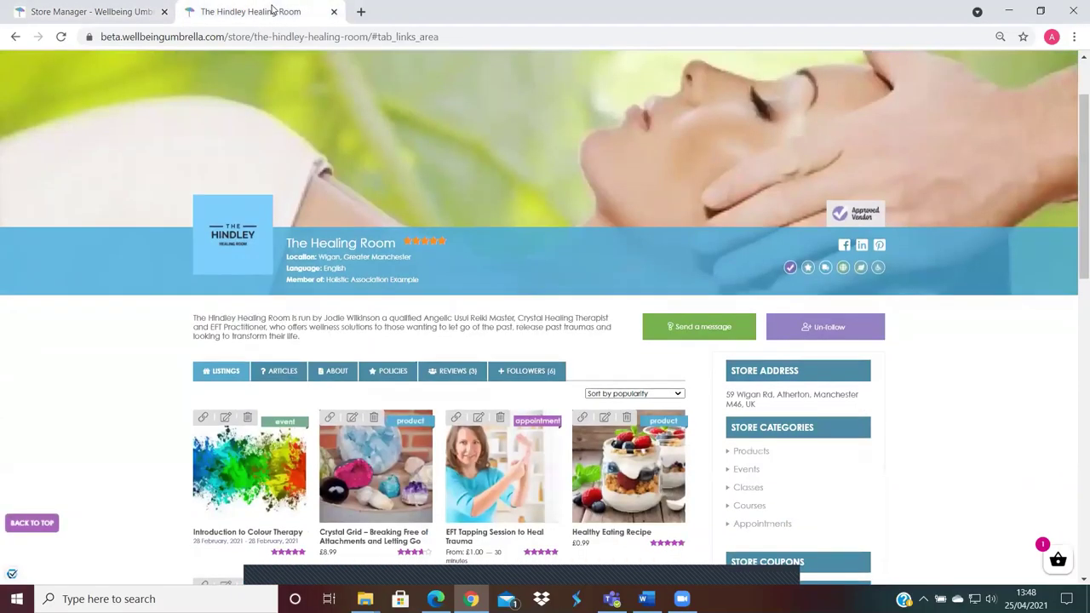
scroll(1073, 222, down, 3)
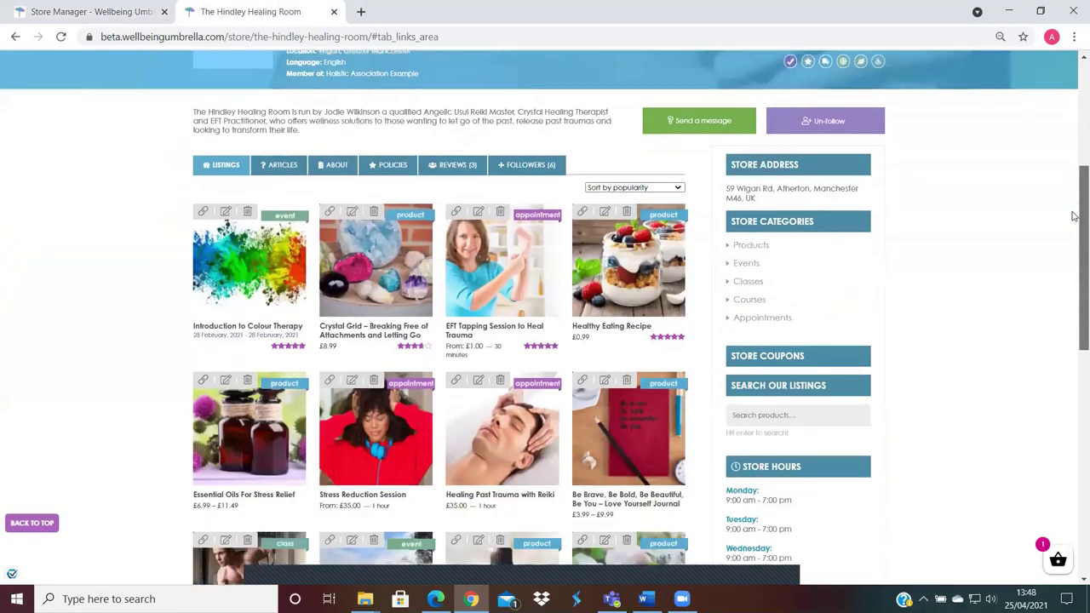
scroll(1073, 244, down, 2)
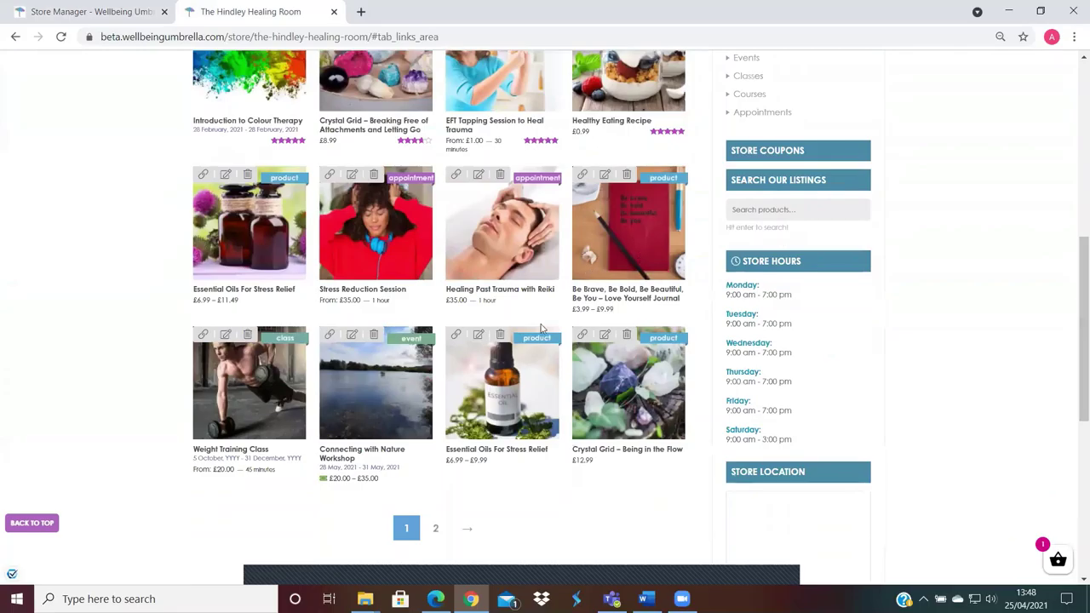
click(508, 378)
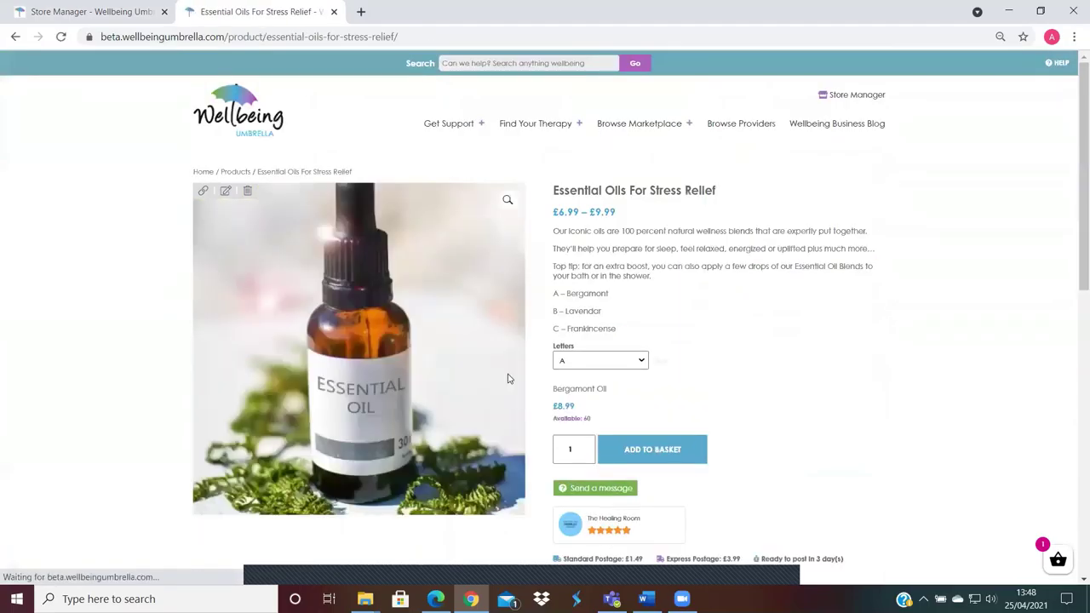
Show the product page's Policies section, review its shipping, refund and cancellation policies, and return to the product overview.
drag(1073, 172, 1073, 312)
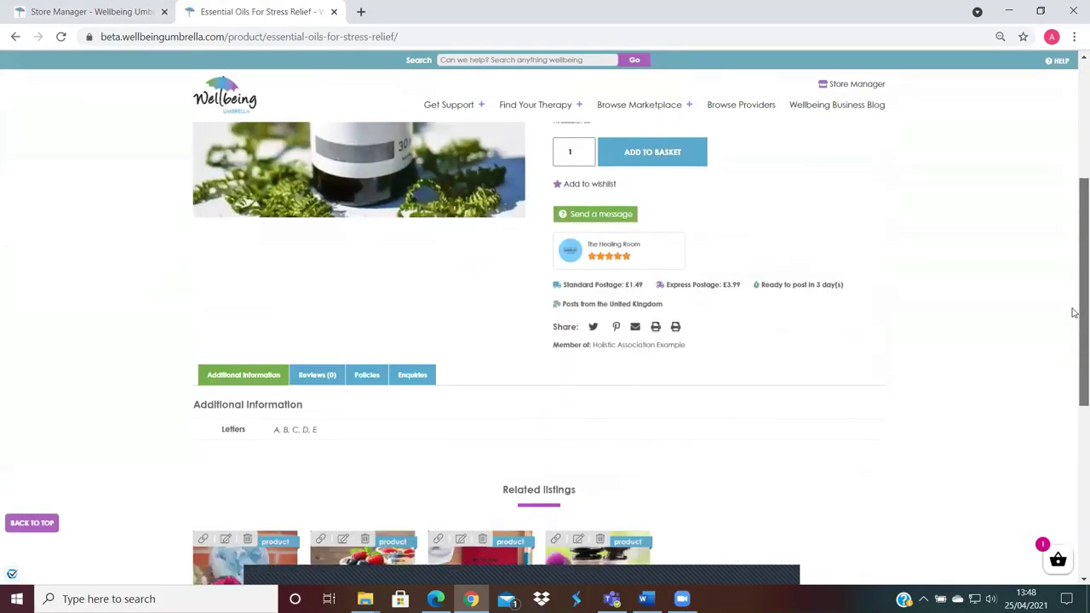
click(367, 376)
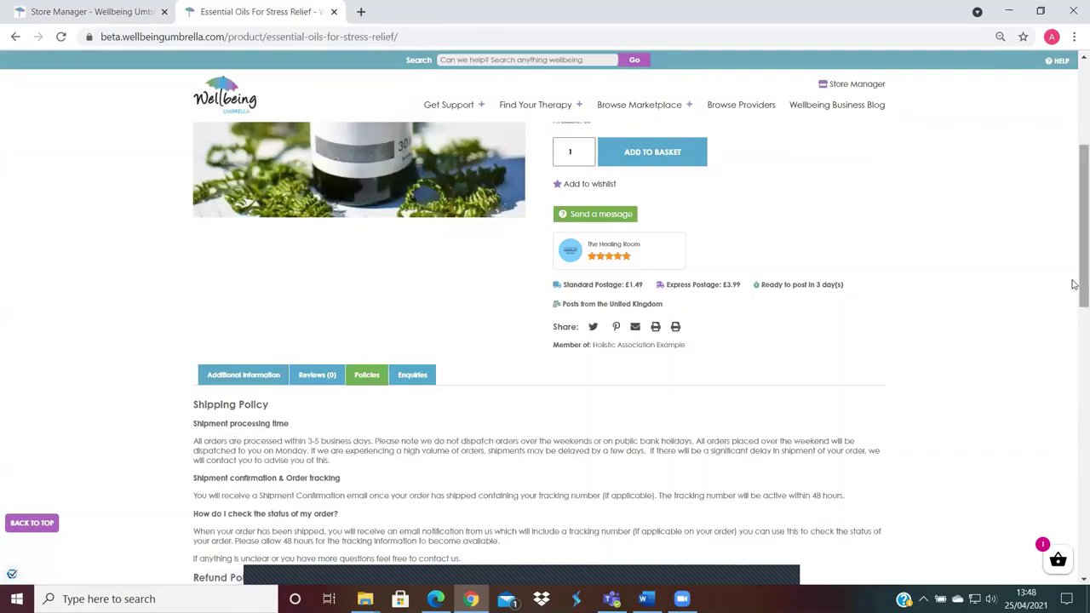
drag(1075, 285, 1073, 323)
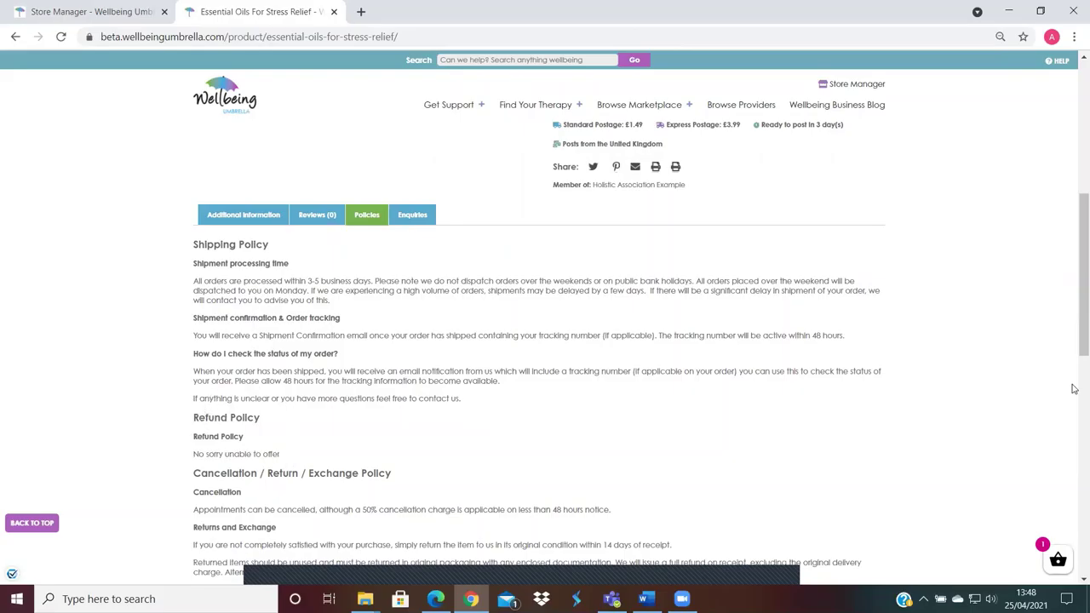
scroll(1075, 309, up, 1)
drag(1075, 309, 1075, 201)
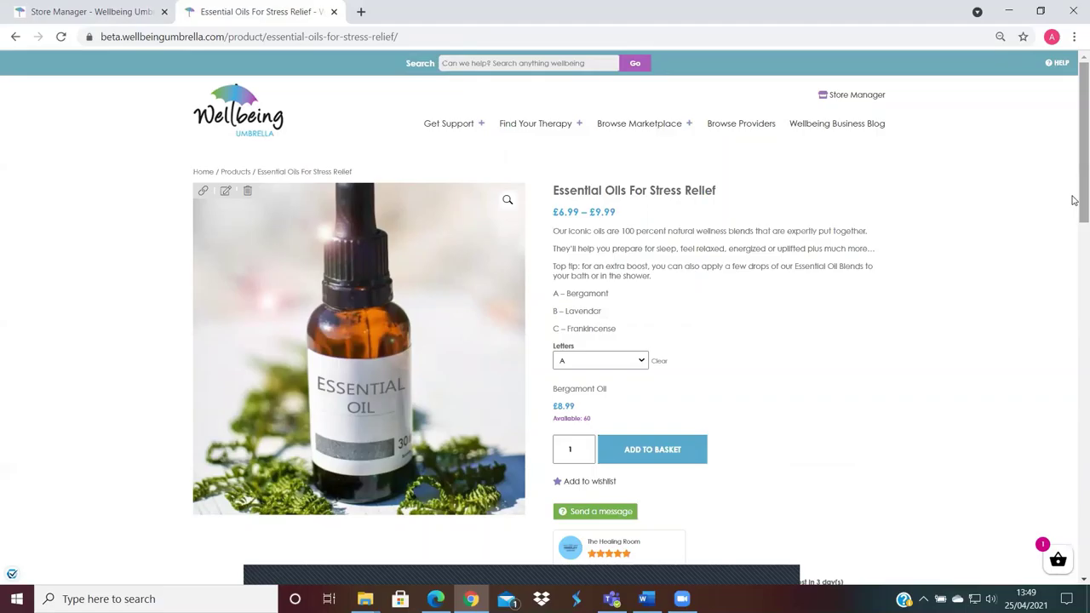
scroll(1074, 164, down, 1)
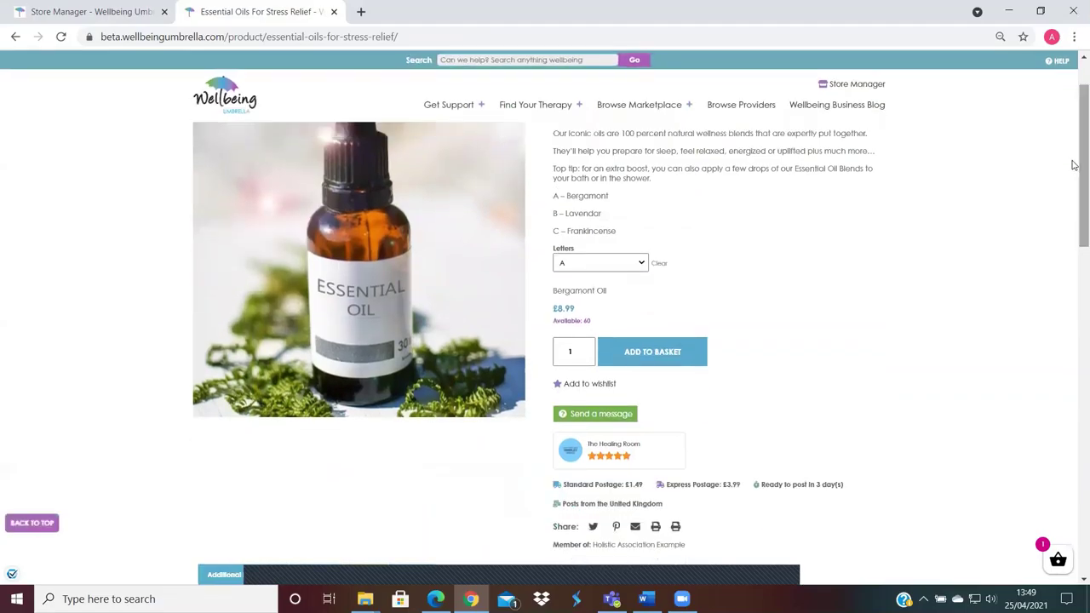
drag(1073, 164, 1073, 126)
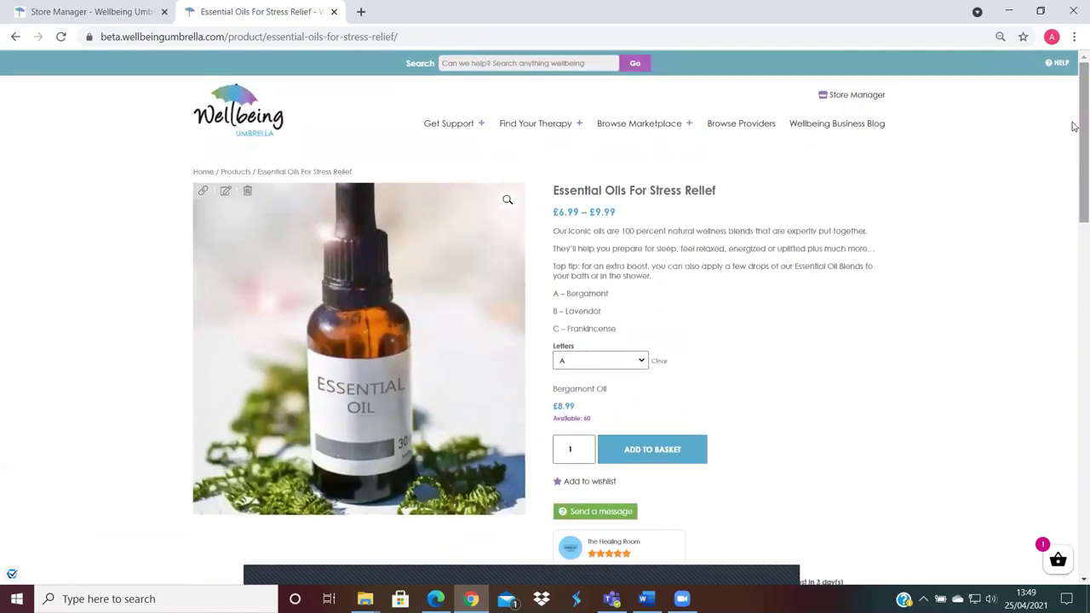